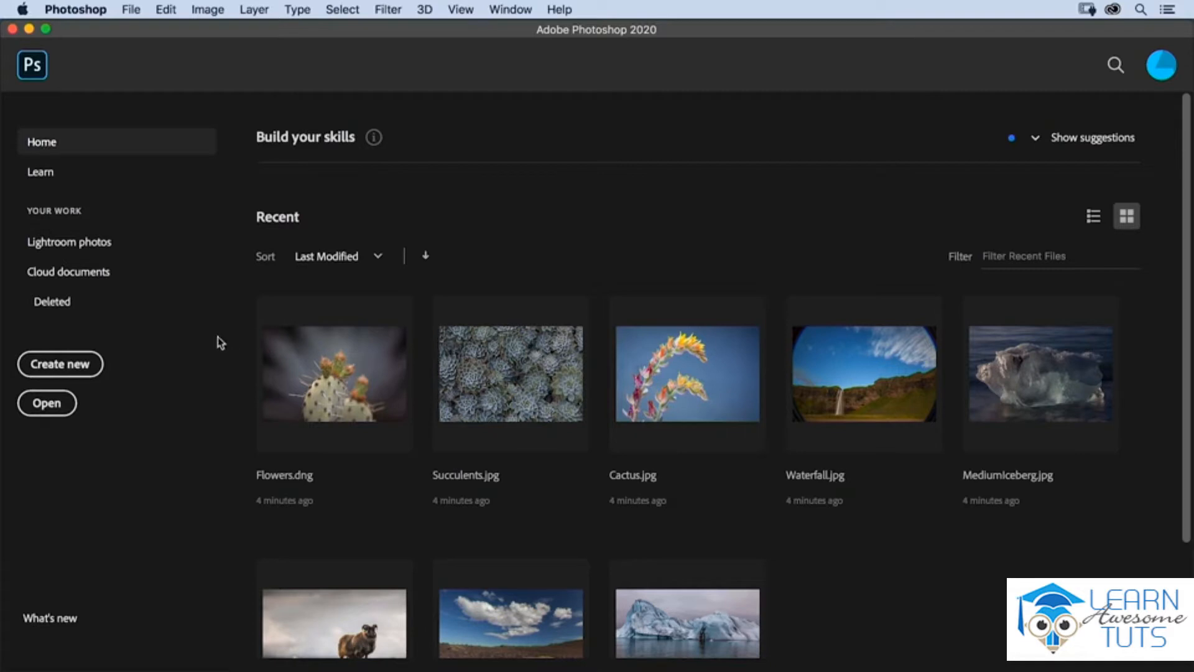
Step: Create a new document from the Default Photoshop Size preset, 7 x 5 in at 300 ppi, and enlarge it to fit the window
click(84, 368)
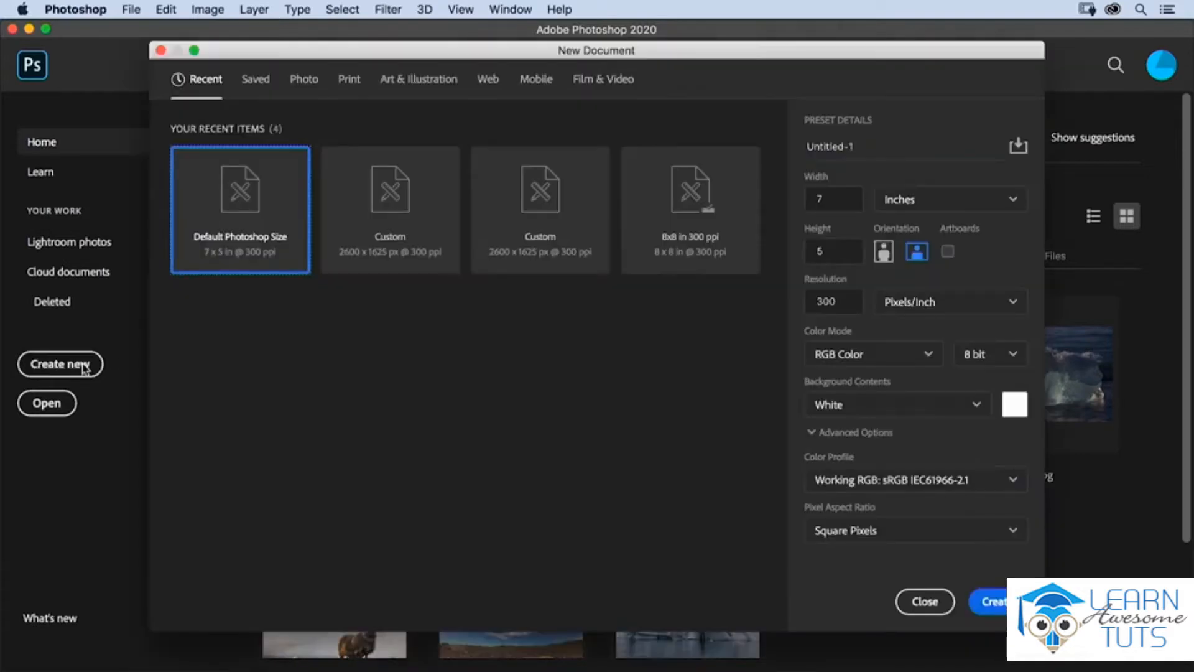
double_click(235, 225)
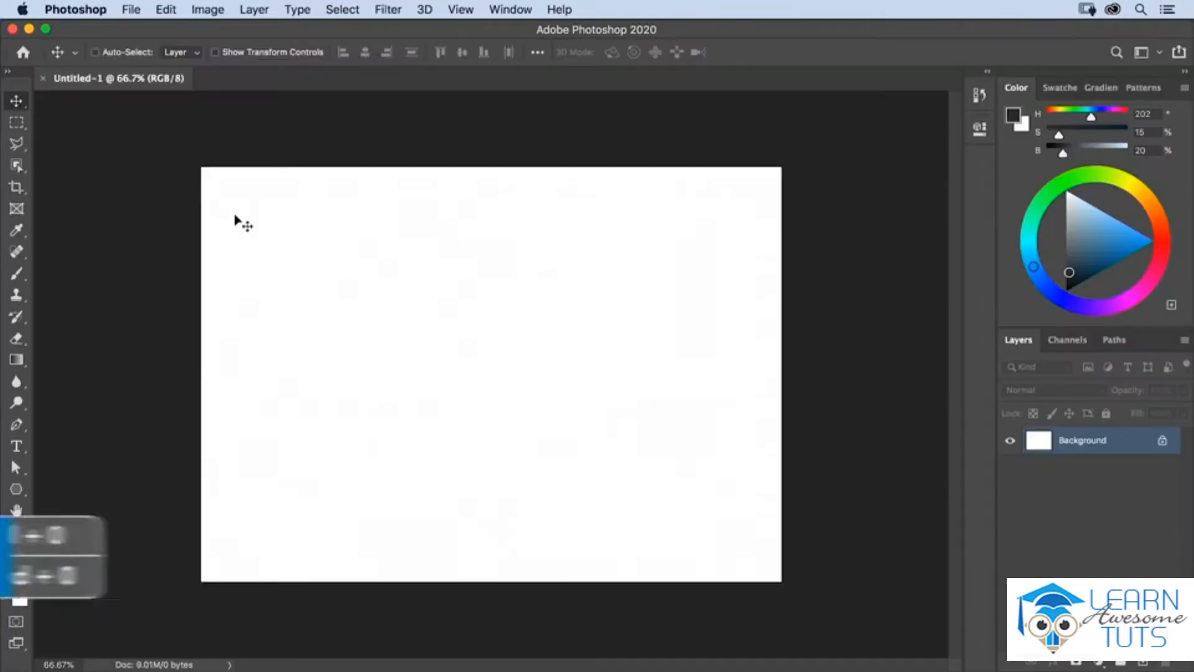
key(super+0)
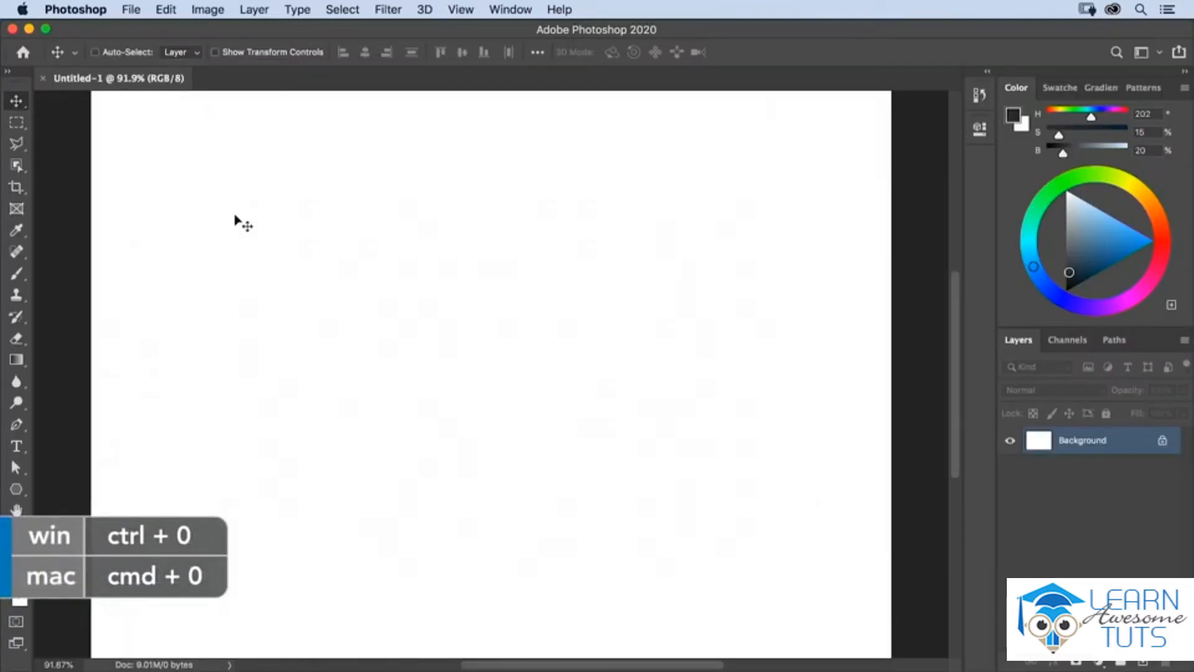
Step: Activate the Brush tool and reset it to its default settings
key(b)
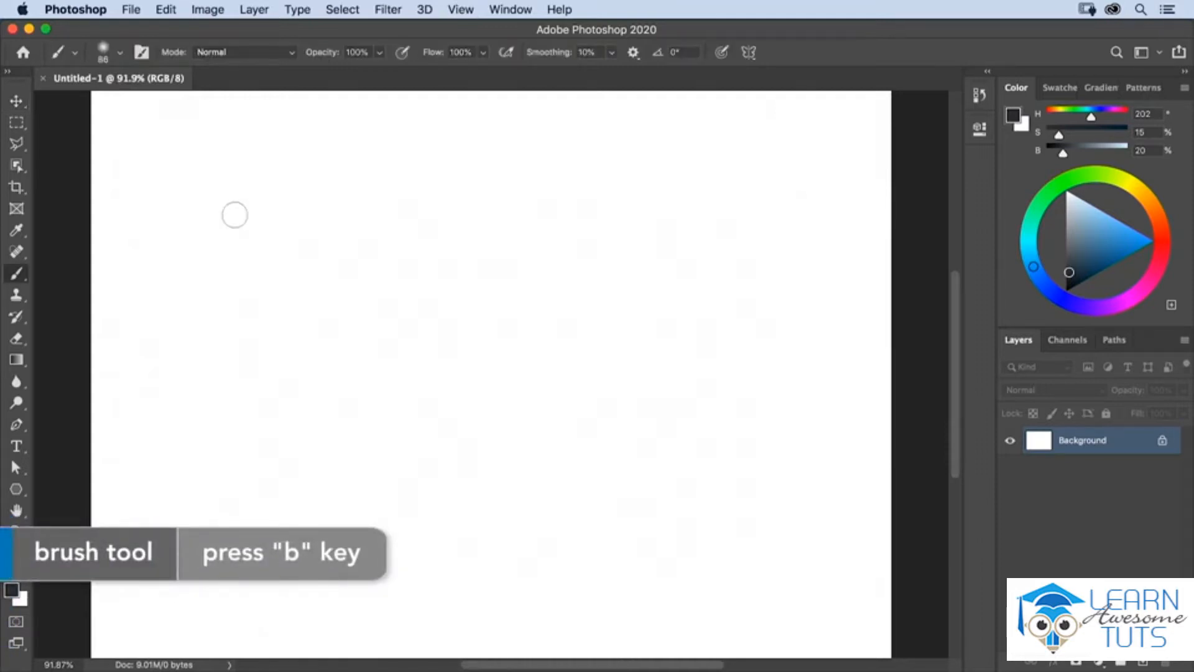
right_click(51, 55)
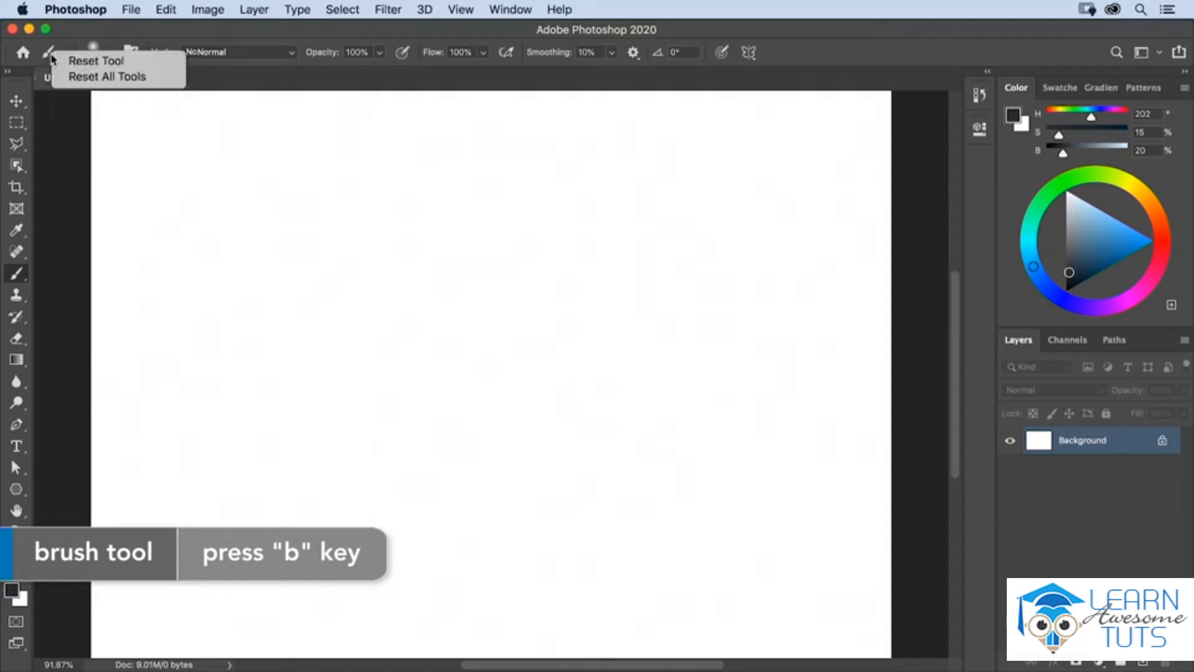
click(65, 61)
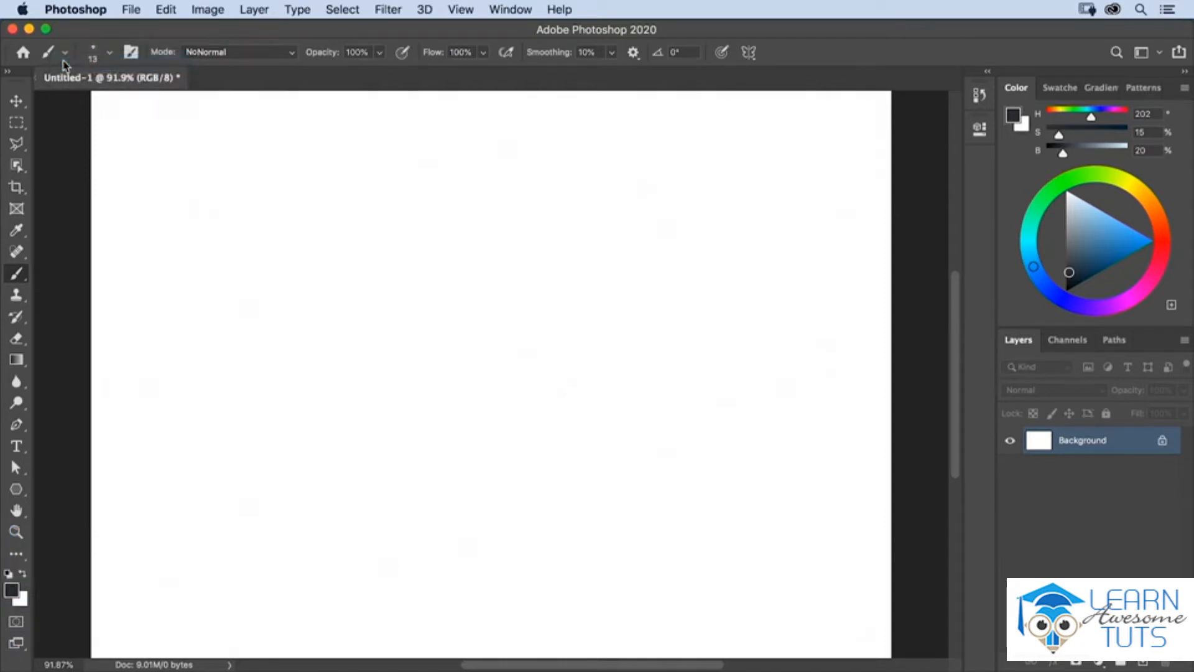
Step: Set the brush size to 76 px, try 36% hardness with a flattened tip at 58°, and return to the Soft Round preset
click(120, 57)
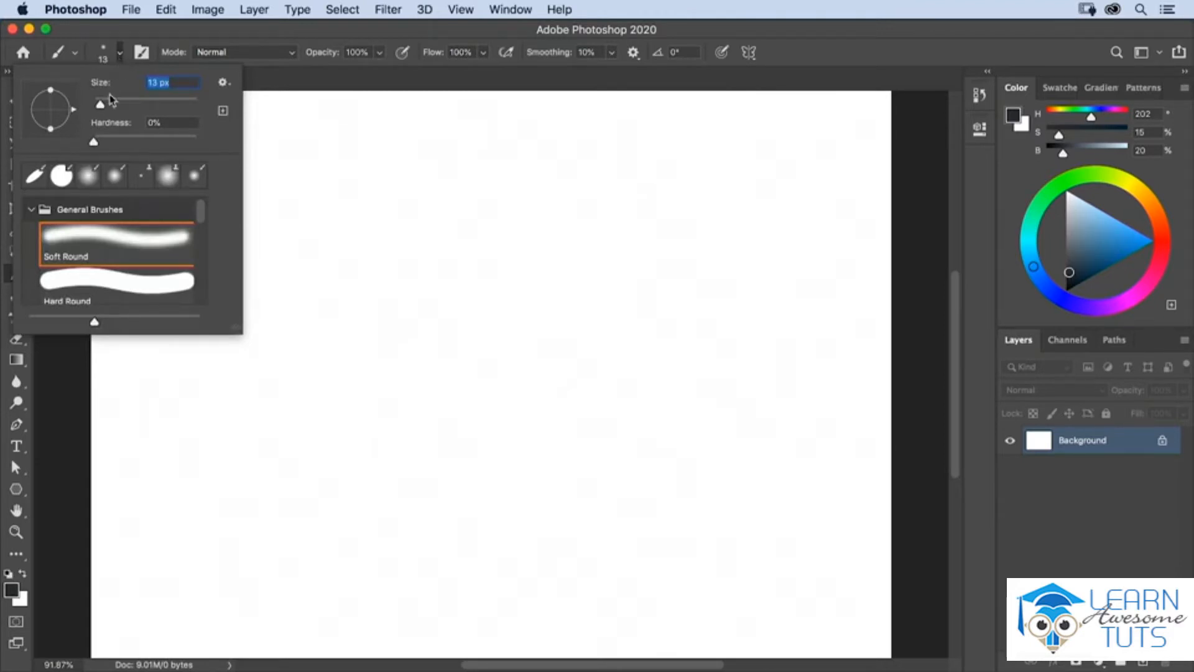
drag(99, 104, 134, 106)
drag(95, 142, 131, 143)
mouse_move(54, 96)
mouse_down()
mouse_move(75, 115)
mouse_move(67, 91)
mouse_up()
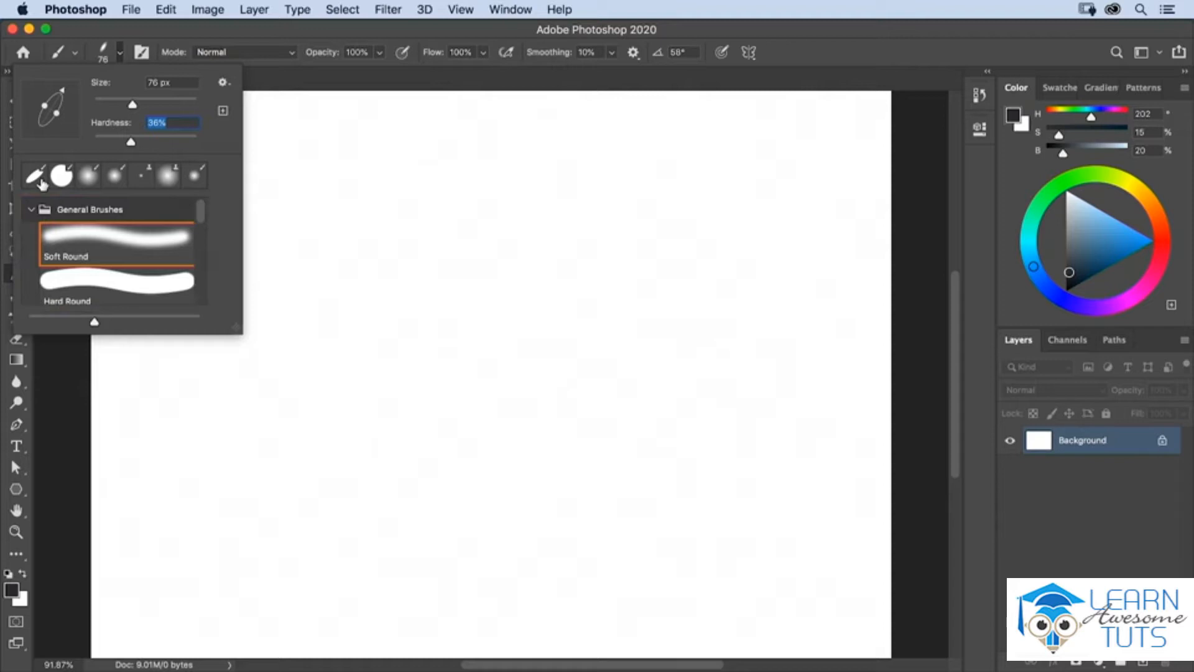
click(63, 243)
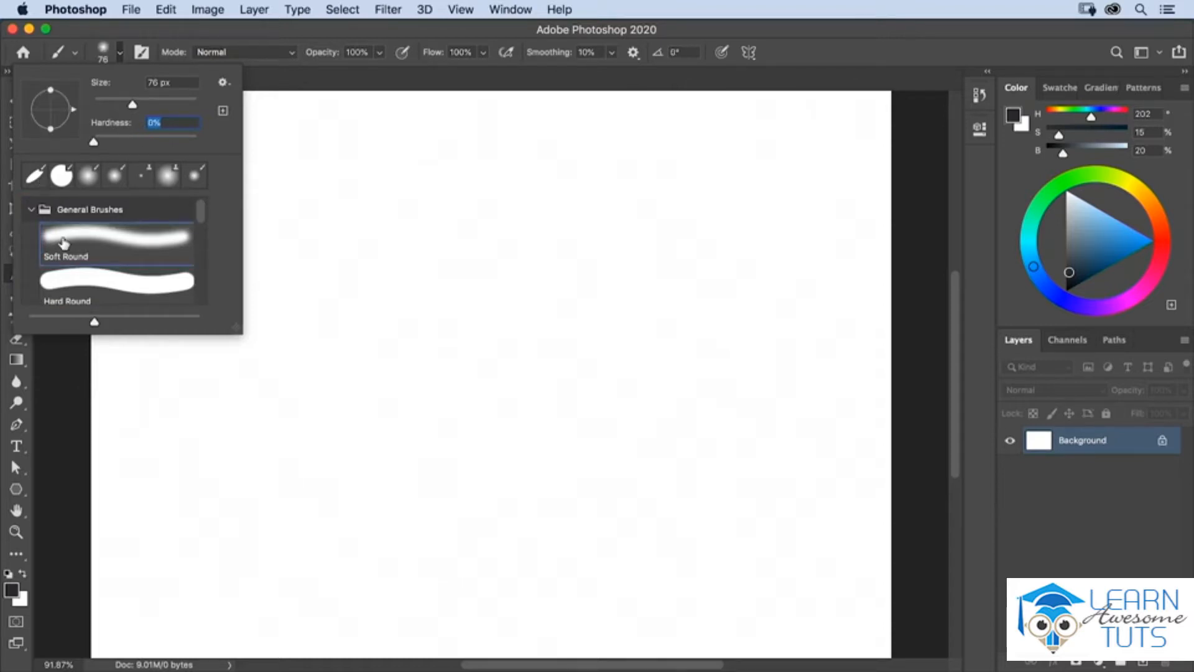
key(Return)
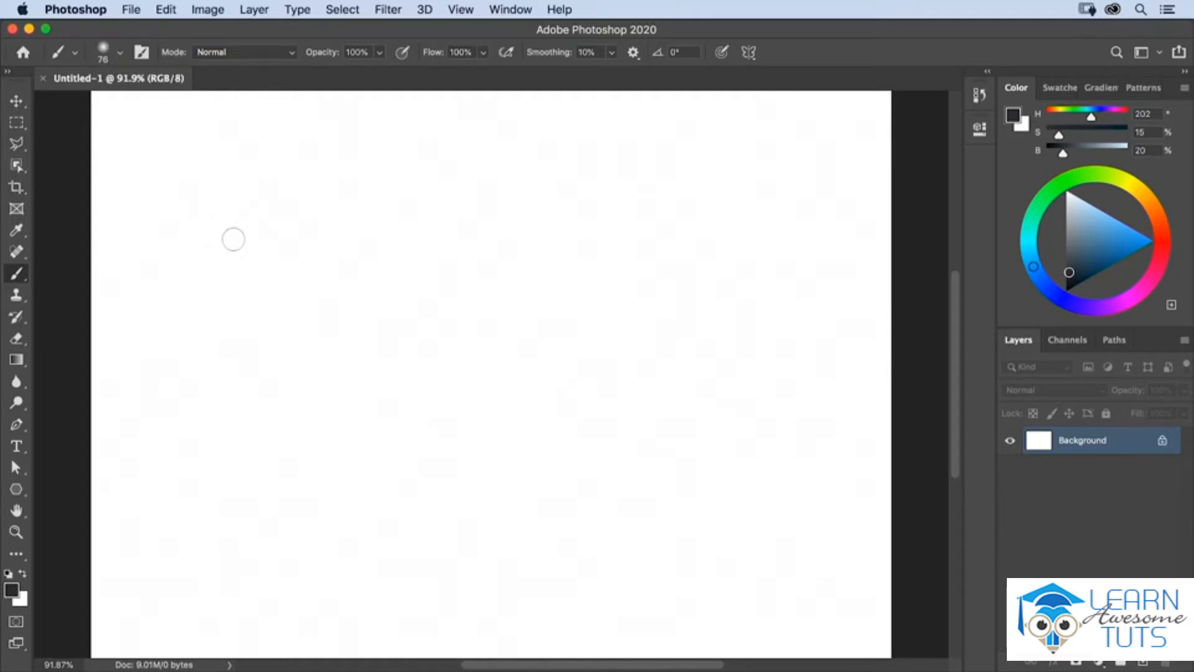
Step: Enlarge the brush in increments to 400 px and shrink it to 125 px
key(bracketright)
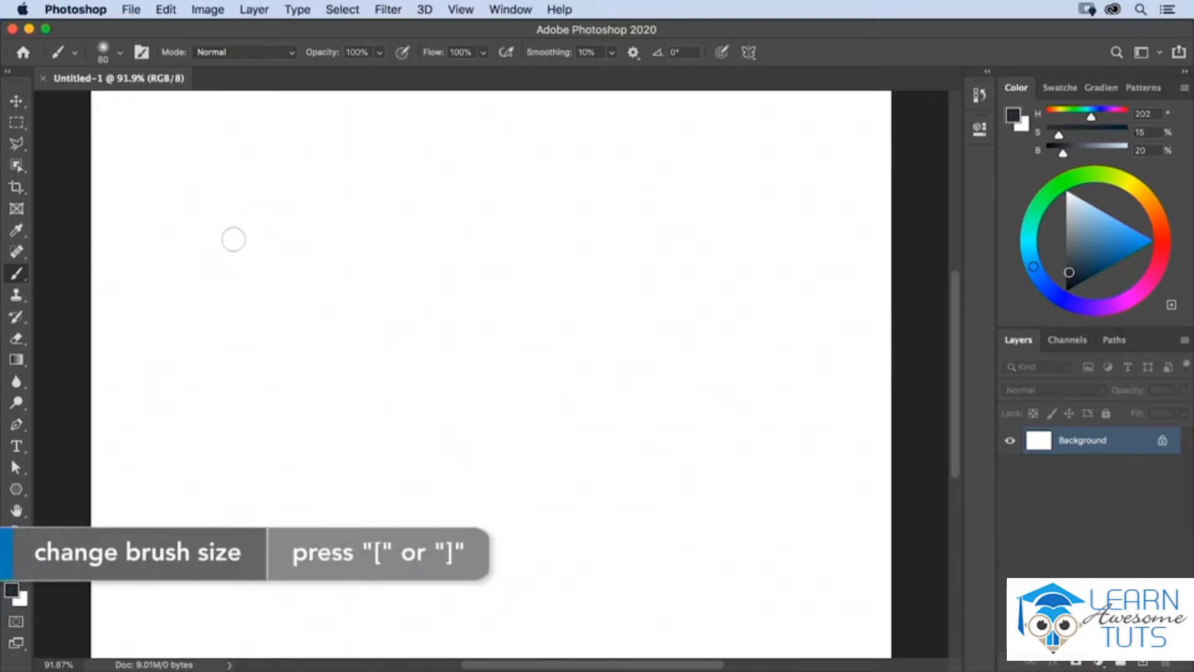
key(bracketright)
key(bracketright)
key(bracketright)
key(bracketright)
key(bracketright)
key(bracketright)
key(bracketright)
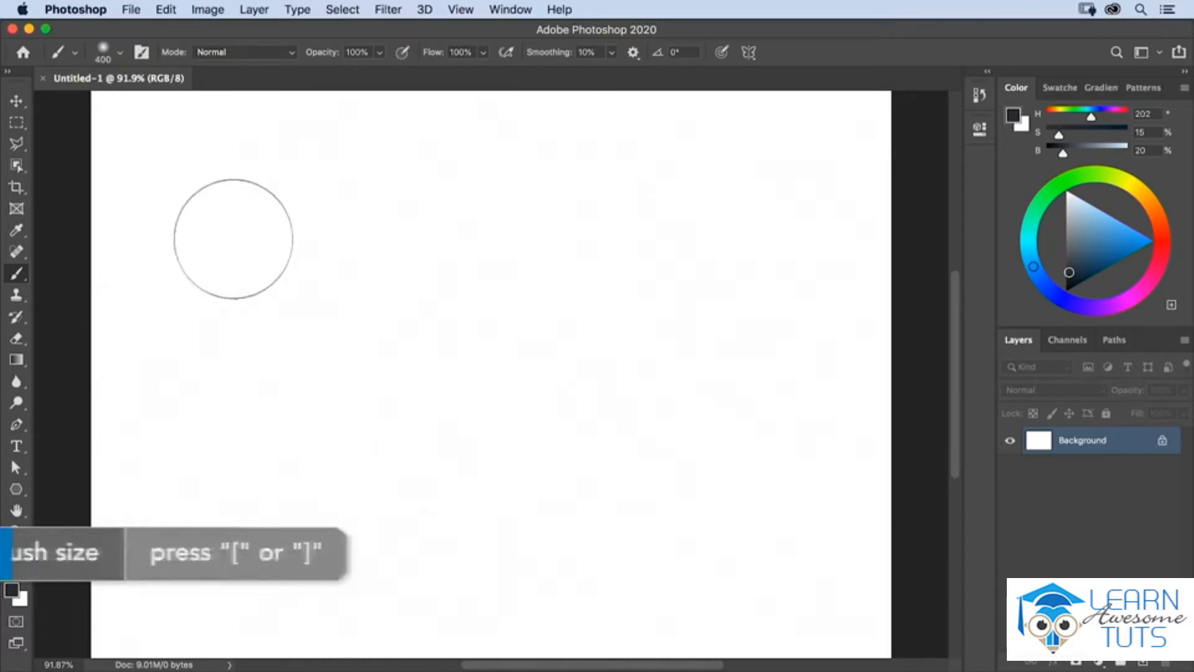
key(bracketleft)
key(bracketleft)
key(bracketleft)
key(bracketleft)
key(bracketleft)
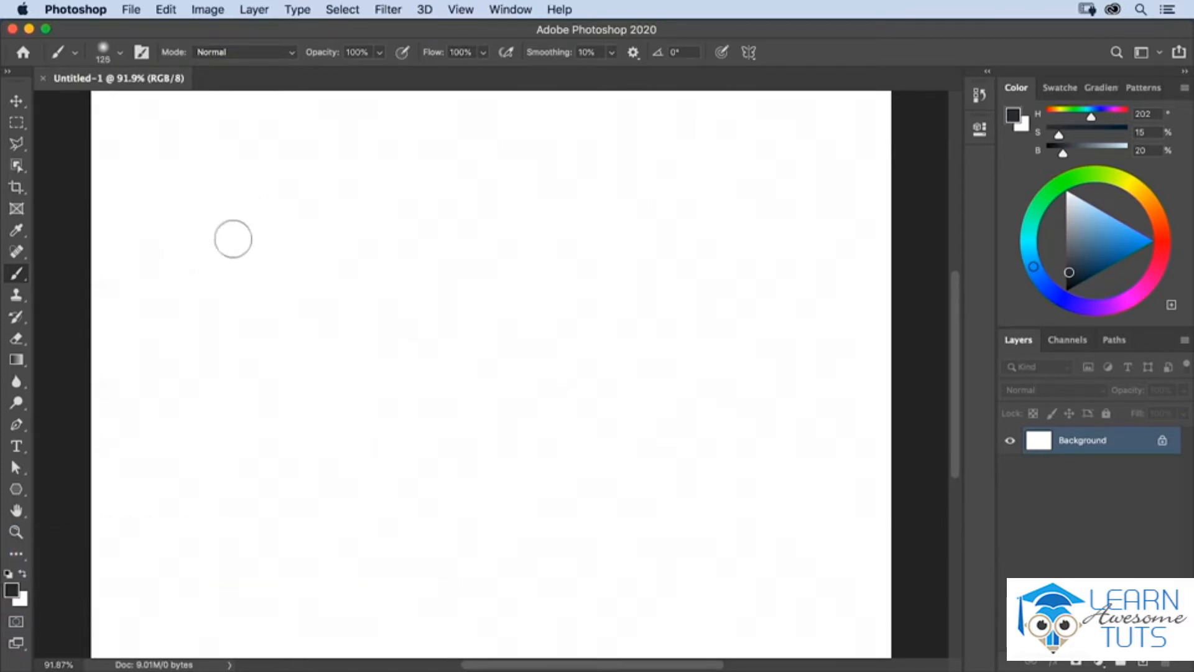
Step: Raise the brush hardness in increments and lower it again, staying at a size of 125 px
key(bracketright)
key(bracketright)
key(bracketright)
key(bracketright)
key(bracketright)
key(bracketright)
key(bracketright)
key(bracketright)
key(bracketright)
key(bracketright)
key(bracketright)
key(bracketleft)
key(bracketleft)
key(bracketleft)
key(bracketleft)
key(bracketleft)
key(bracketleft)
key(bracketleft)
key(bracketleft)
key(bracketleft)
key(bracketleft)
key(bracketleft)
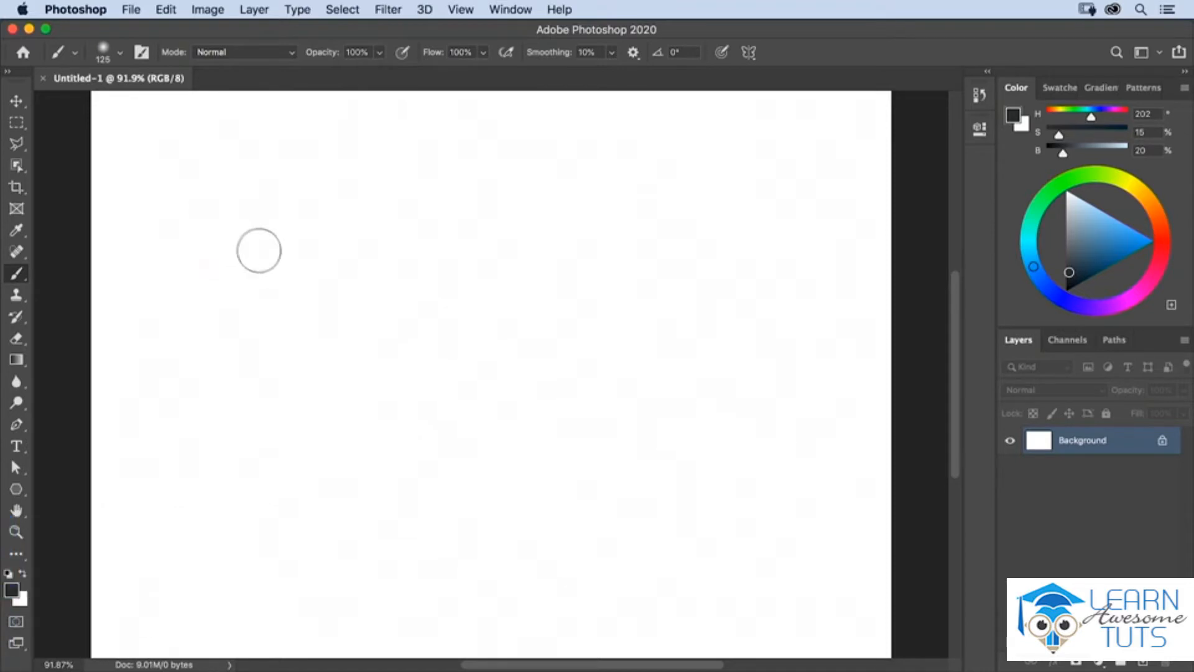
Step: Adjust the brush interactively on the canvas to 285 px with 52% hardness, and reduce its size to 143 px
mouse_move(259, 250)
mouse_down()
mouse_move(301, 256)
mouse_move(235, 252)
mouse_move(285, 247)
mouse_move(278, 160)
mouse_move(277, 333)
mouse_move(277, 259)
mouse_move(289, 297)
mouse_up()
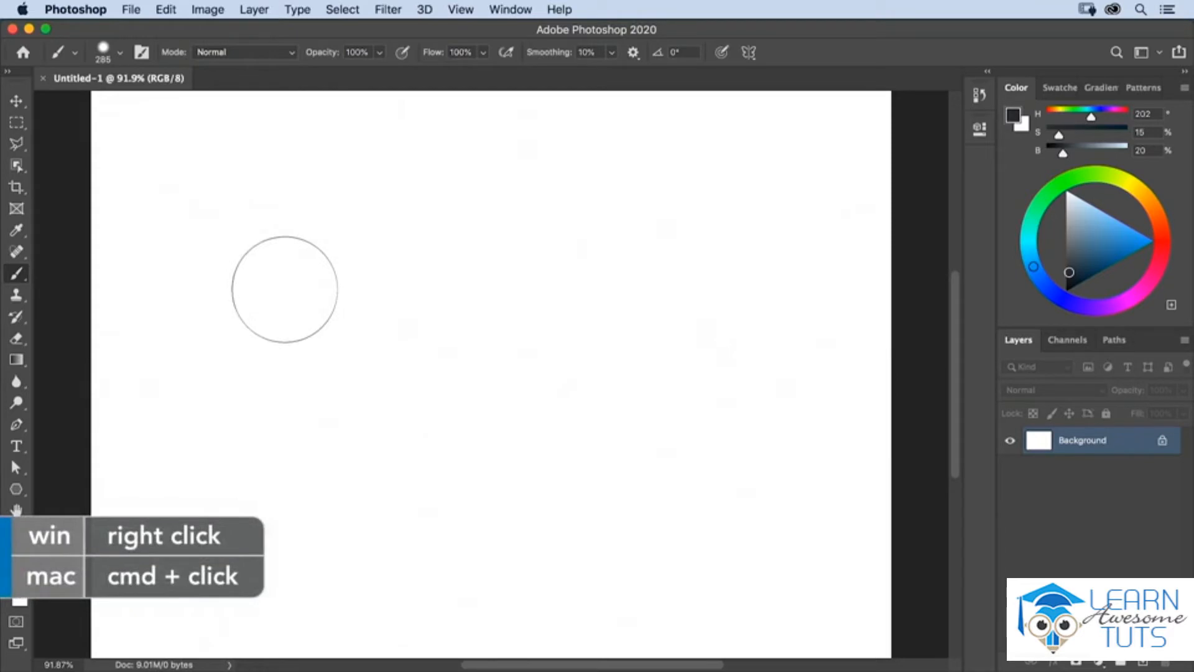
right_click(285, 290)
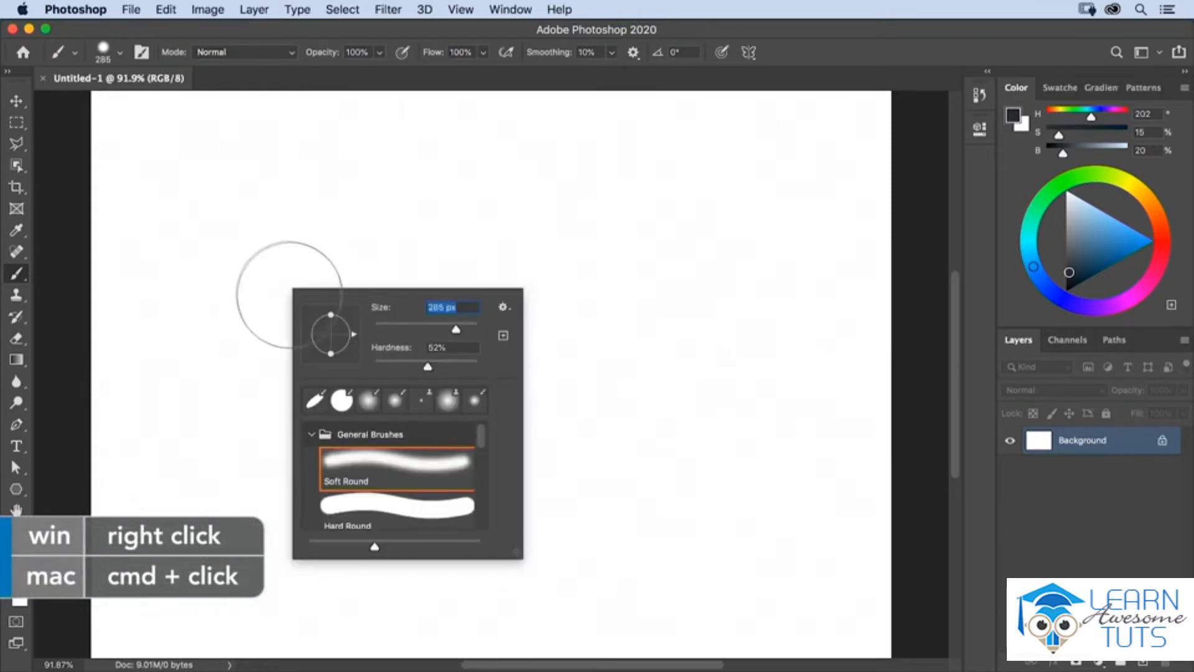
click(453, 331)
drag(452, 331, 439, 331)
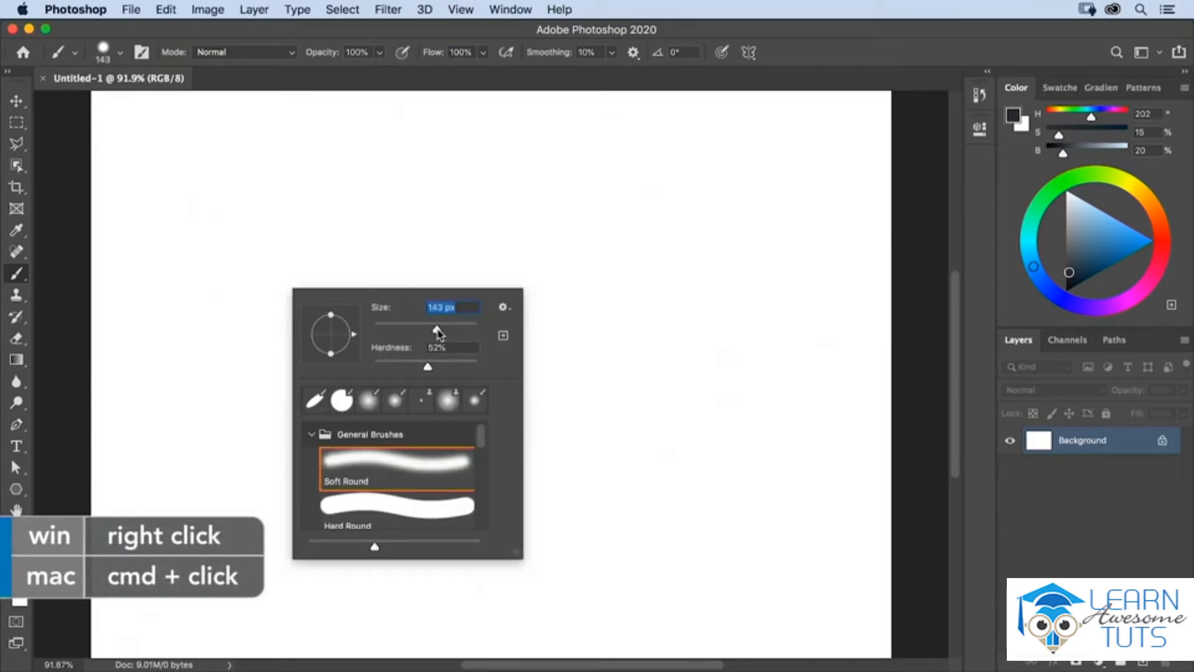
key(Return)
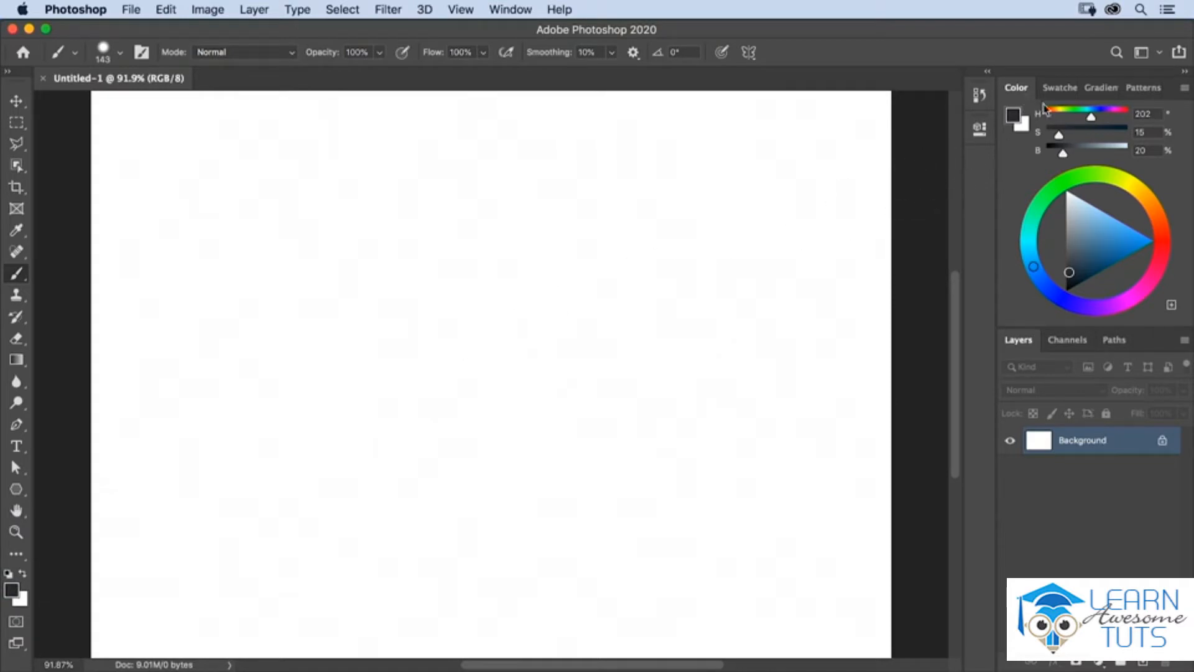
Step: Set the foreground color to blue (H 212, S 68, B 60) and paint a wavy vertical stroke on the canvas's left side
drag(1091, 117, 1094, 117)
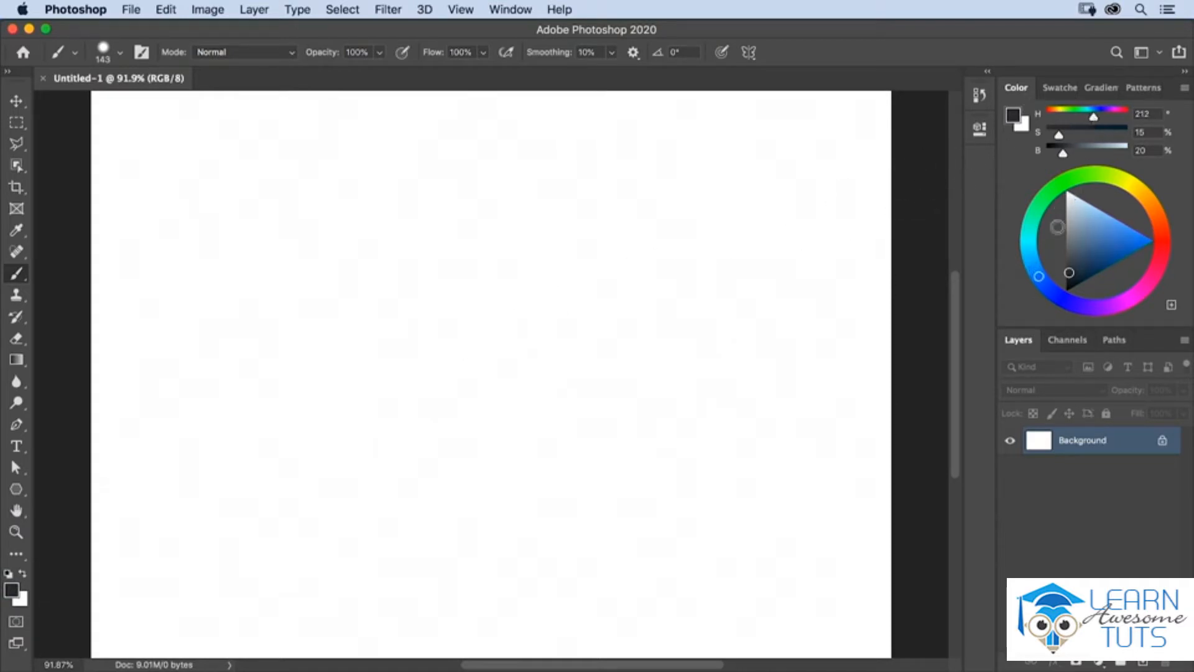
drag(1086, 252, 1102, 251)
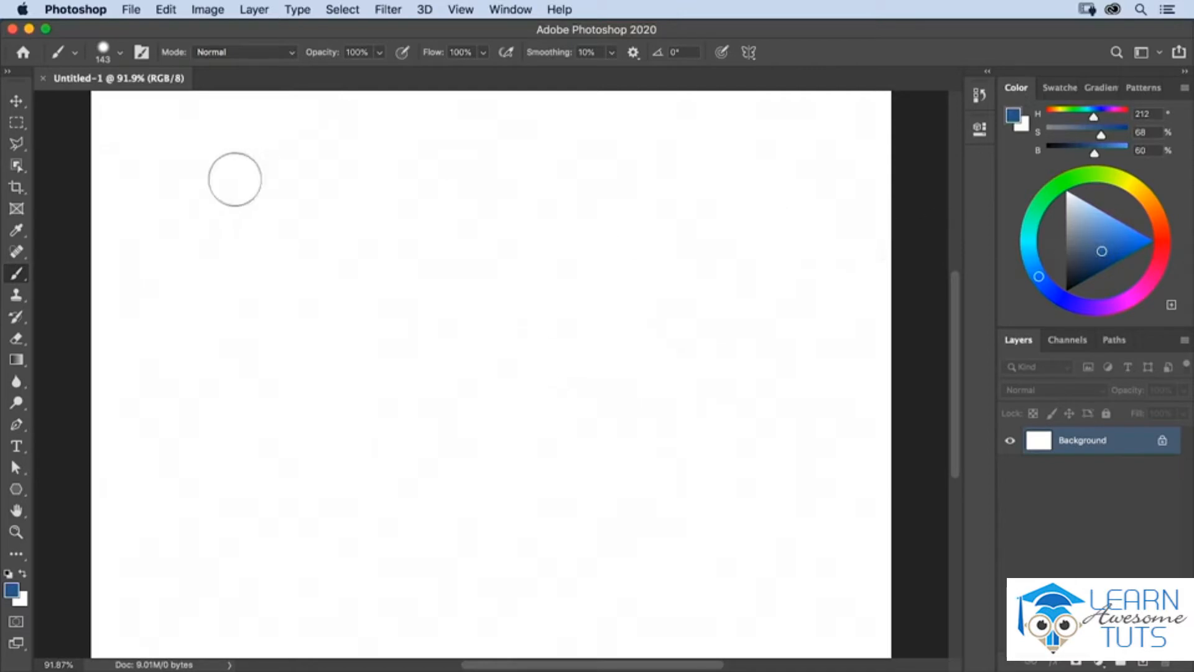
mouse_move(223, 179)
mouse_down()
mouse_move(240, 226)
mouse_move(215, 246)
mouse_move(234, 328)
mouse_move(206, 349)
mouse_move(196, 383)
mouse_move(218, 418)
mouse_move(284, 423)
mouse_up()
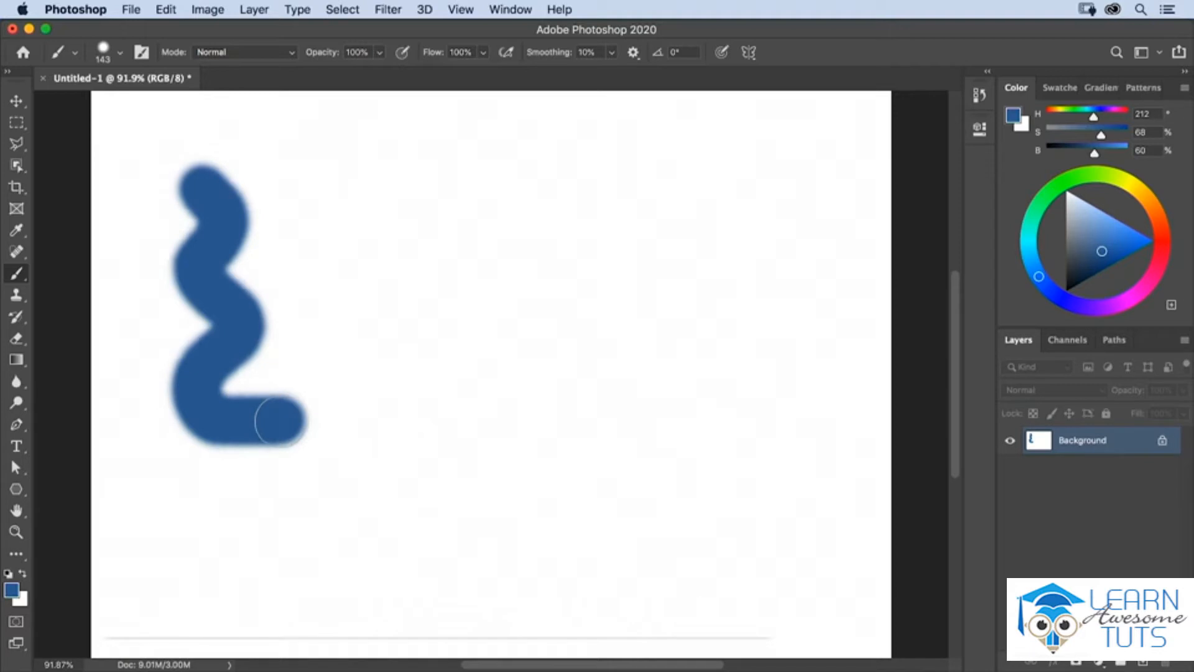
Step: Lower the brush hardness to 0% and paint two soft-edged dabs beside the wavy stroke
right_click(281, 421)
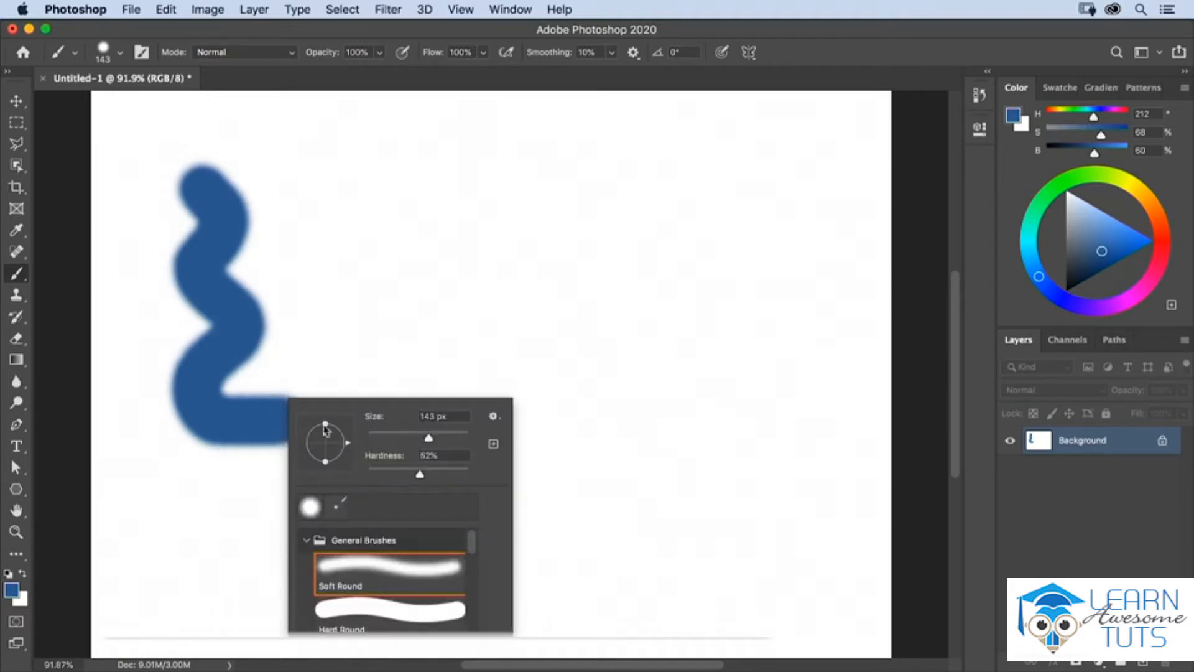
drag(420, 475, 368, 474)
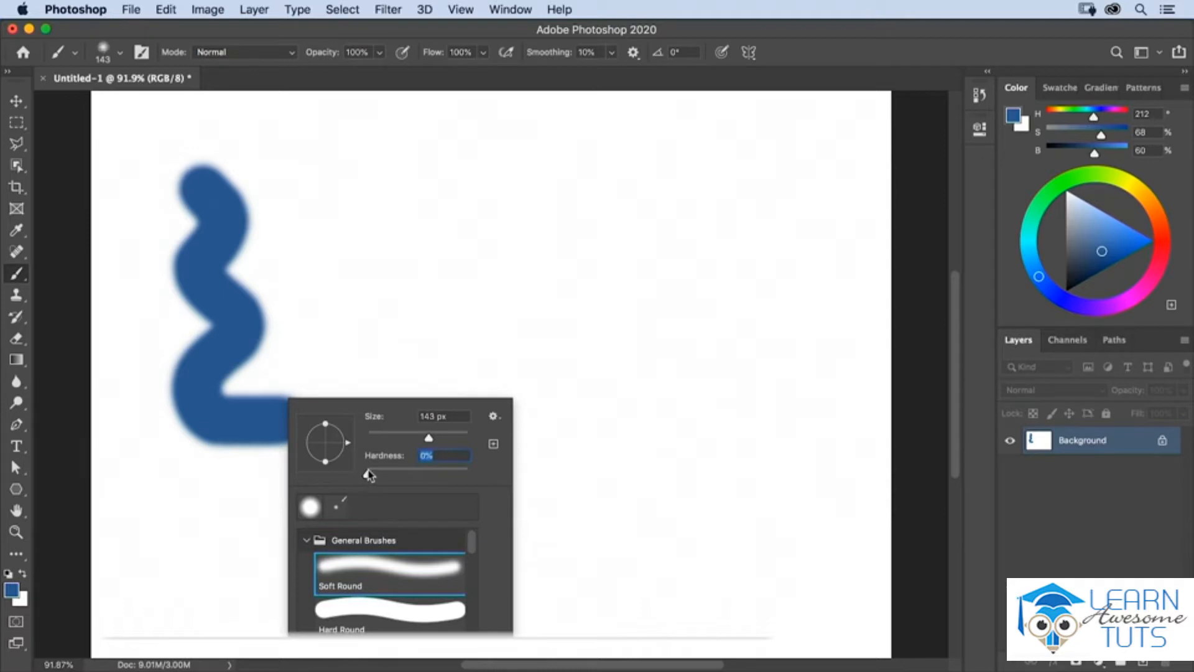
key(Return)
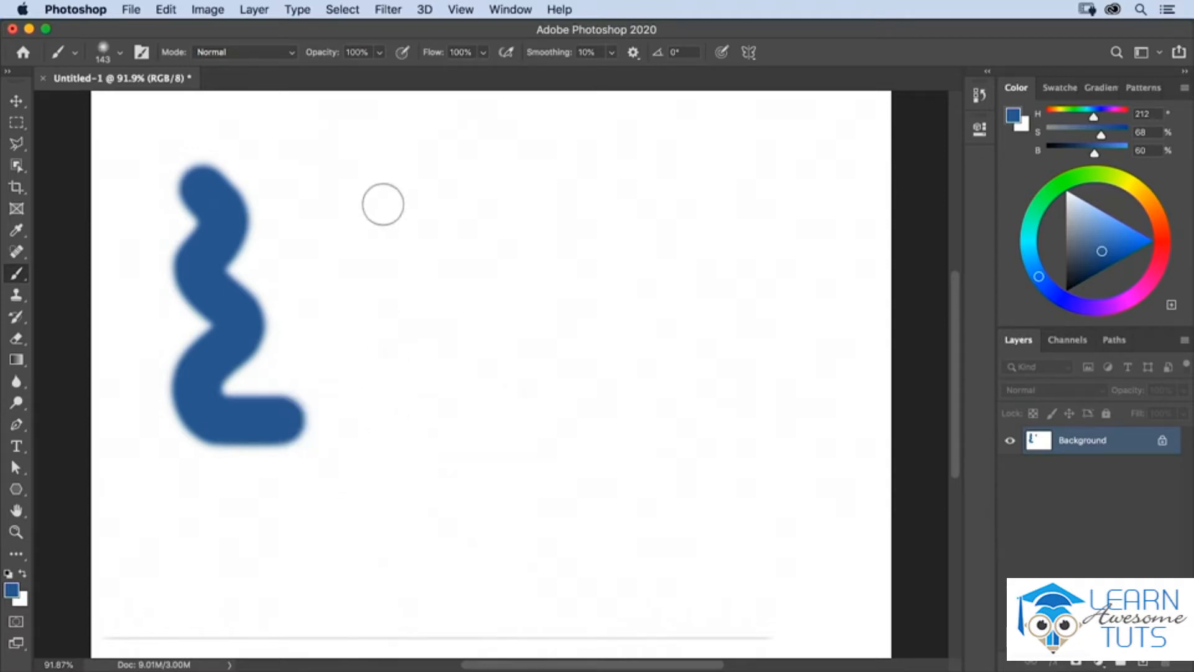
click(382, 204)
click(385, 256)
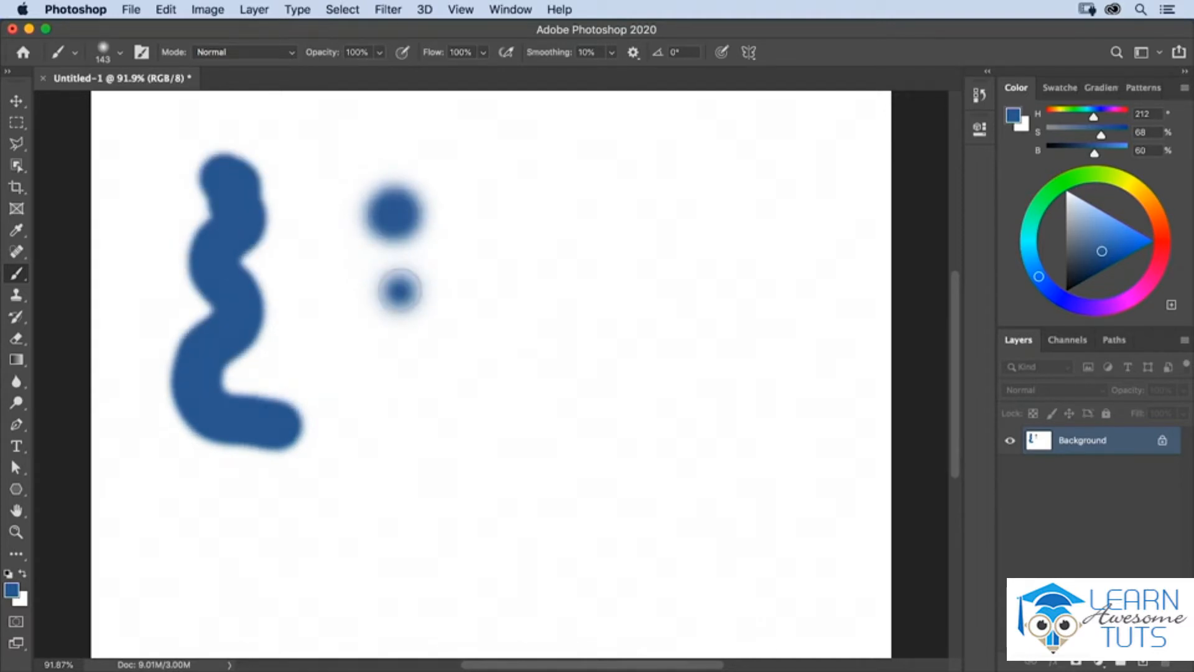
Step: Raise the brush hardness to 100% and paint a hard-edged dab below the soft ones plus a straight vertical stroke
right_click(399, 291)
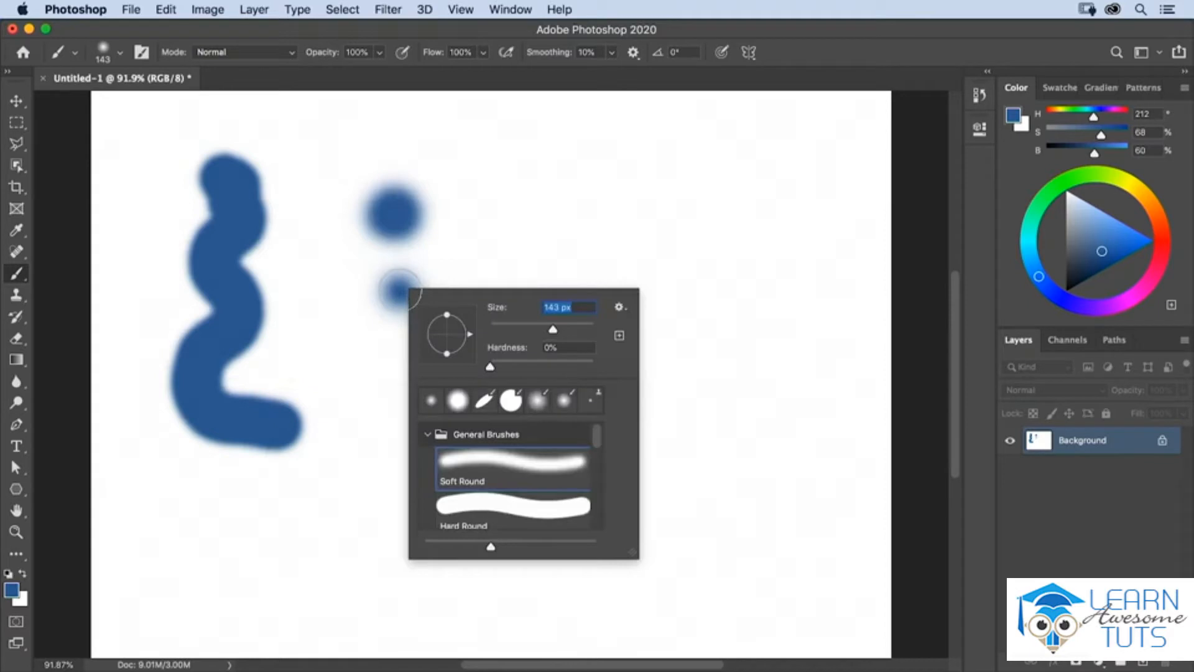
drag(490, 367, 633, 371)
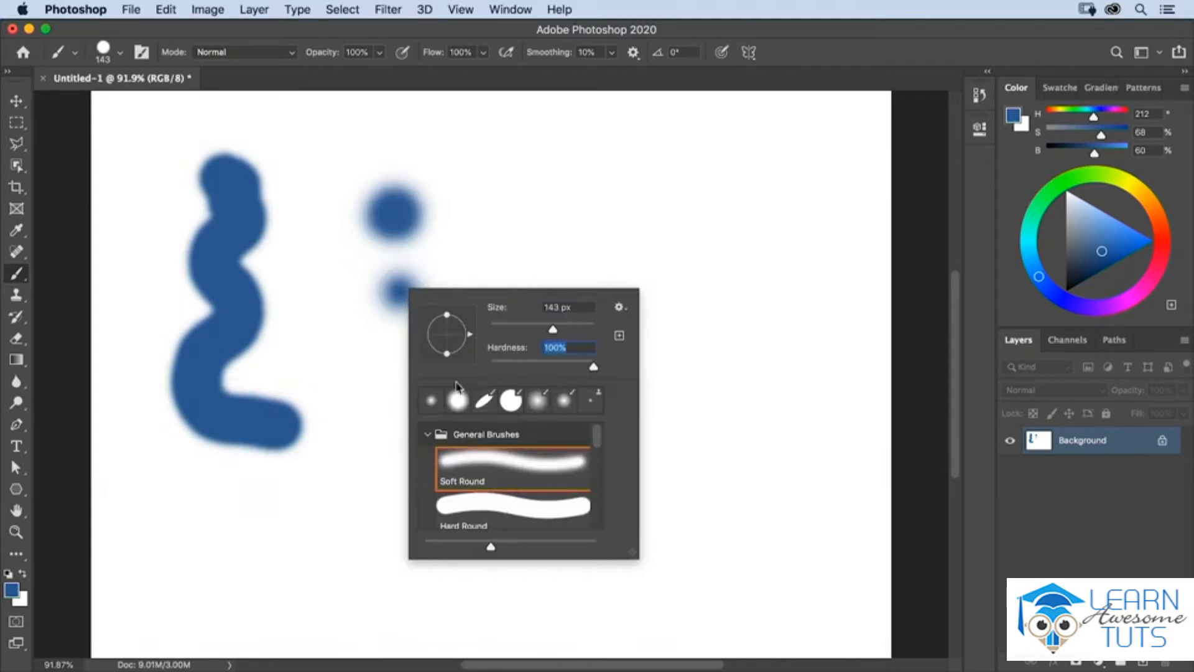
click(376, 391)
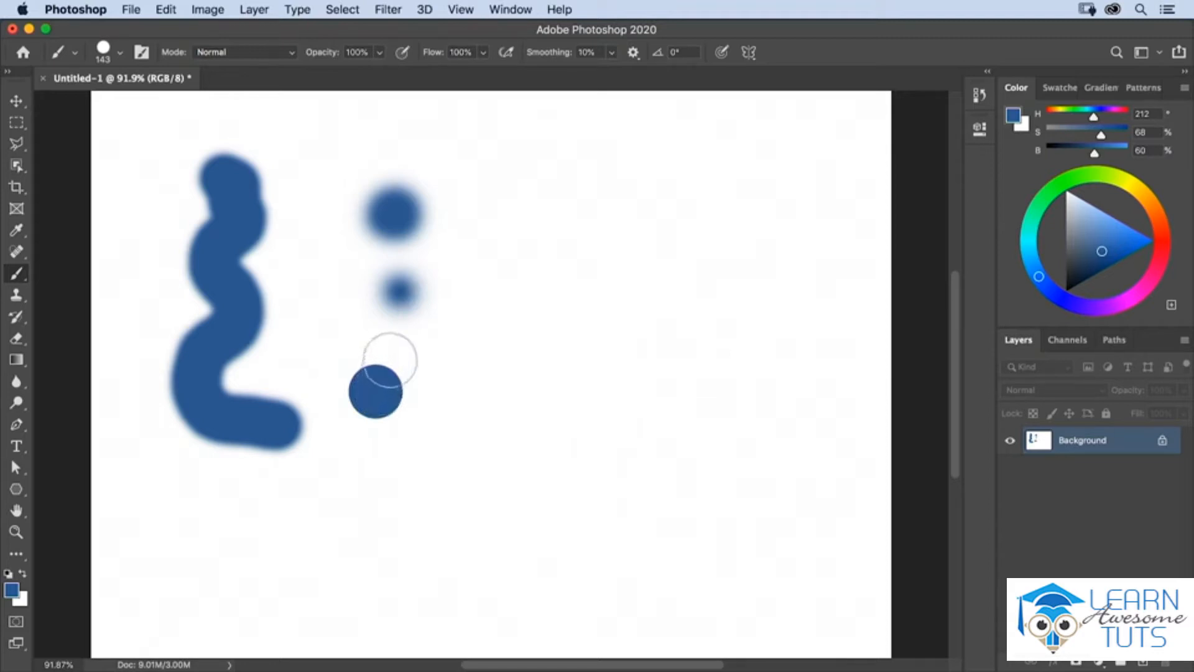
drag(565, 163, 554, 446)
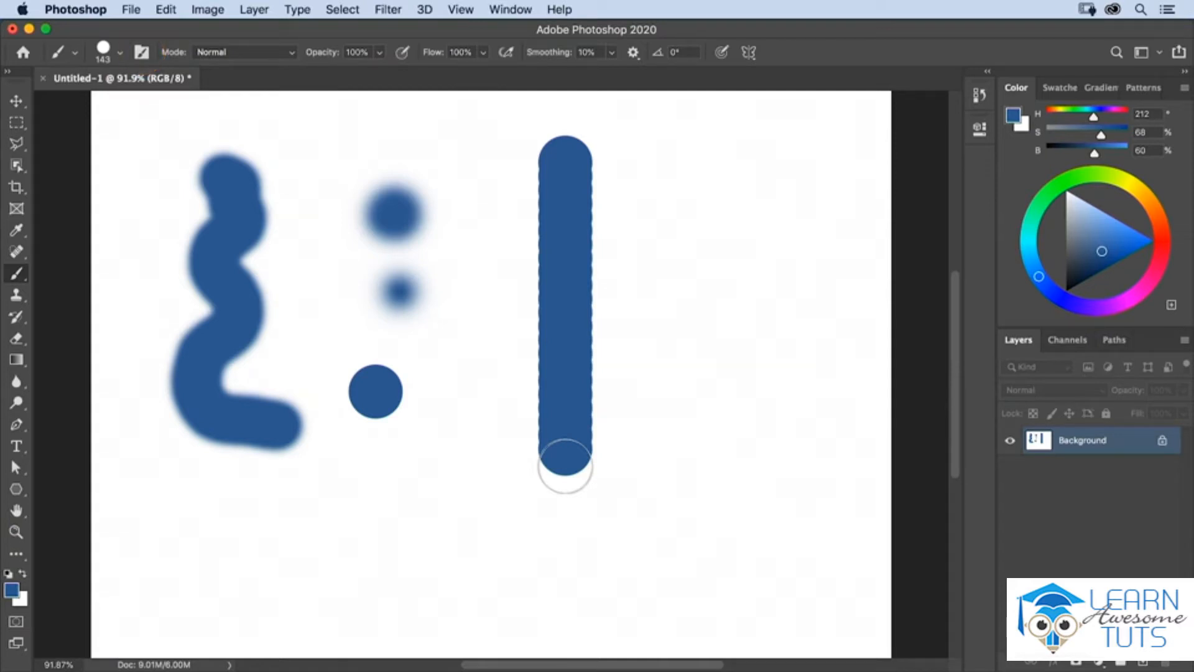
Step: Reduce the brush tip spacing to 1% and paint a smooth vertical stroke and a horizontal stroke beneath the existing marks
click(142, 52)
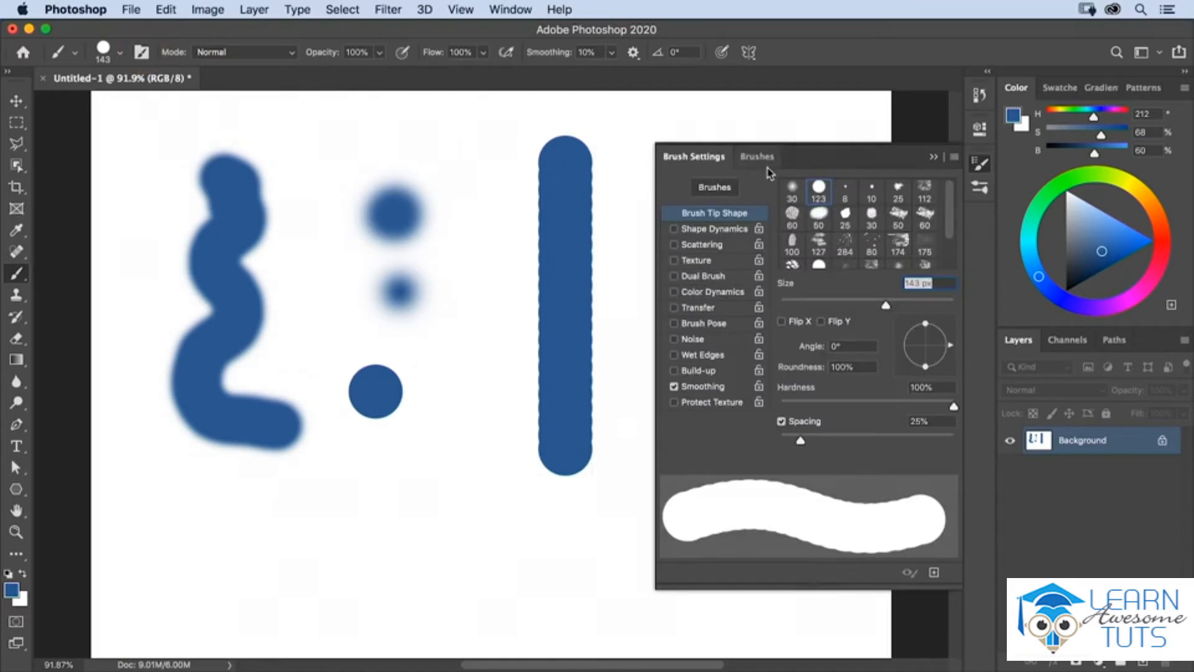
drag(799, 443, 778, 443)
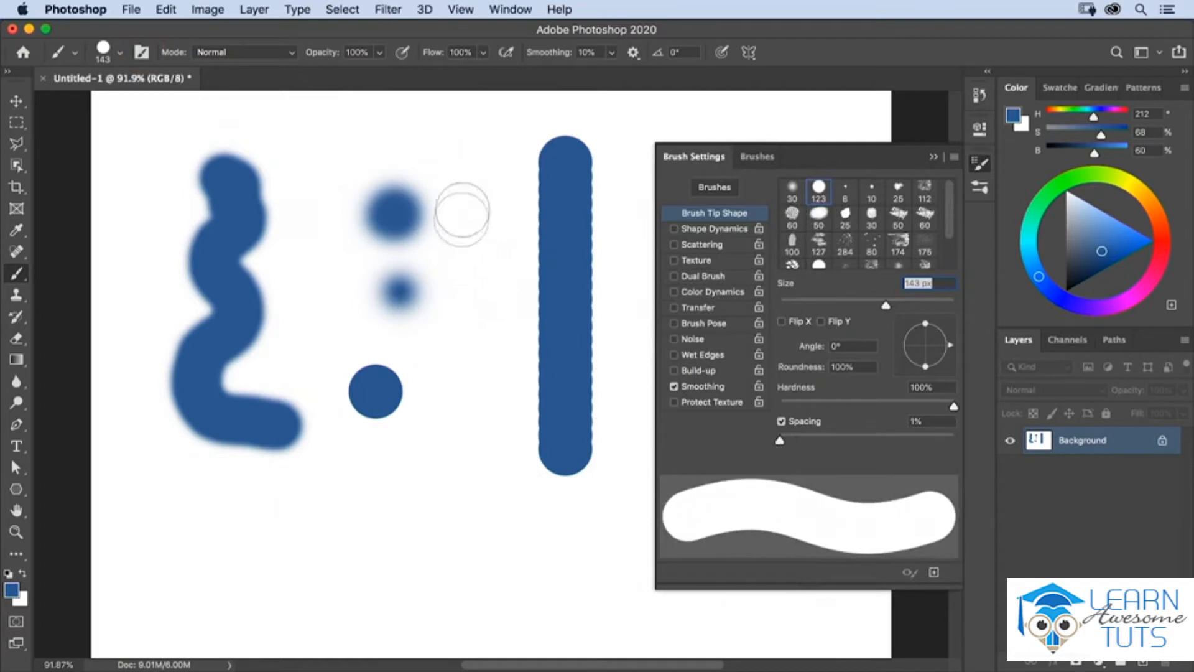
click(474, 178)
drag(481, 237, 496, 457)
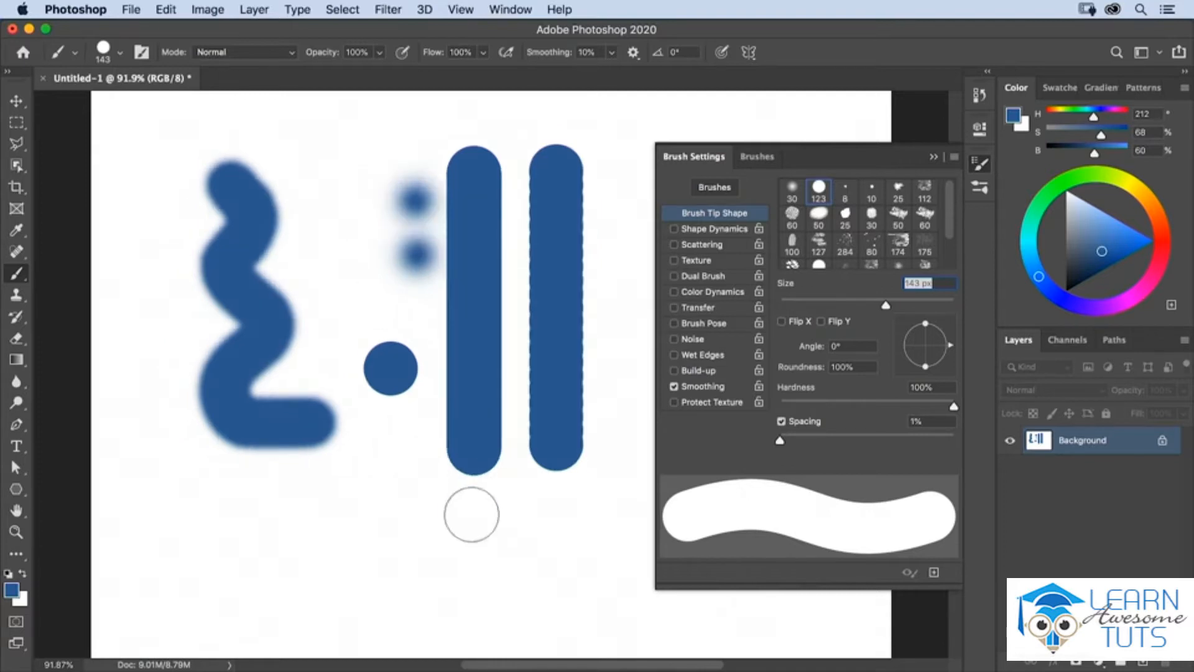
click(471, 514)
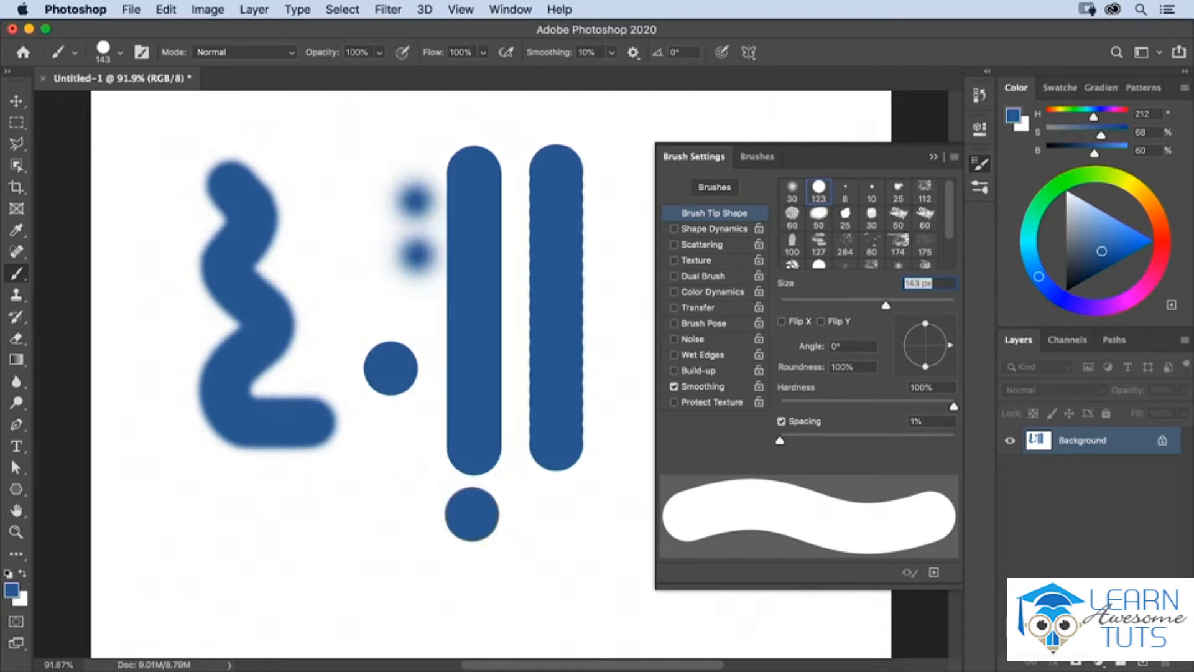
shift+click(182, 515)
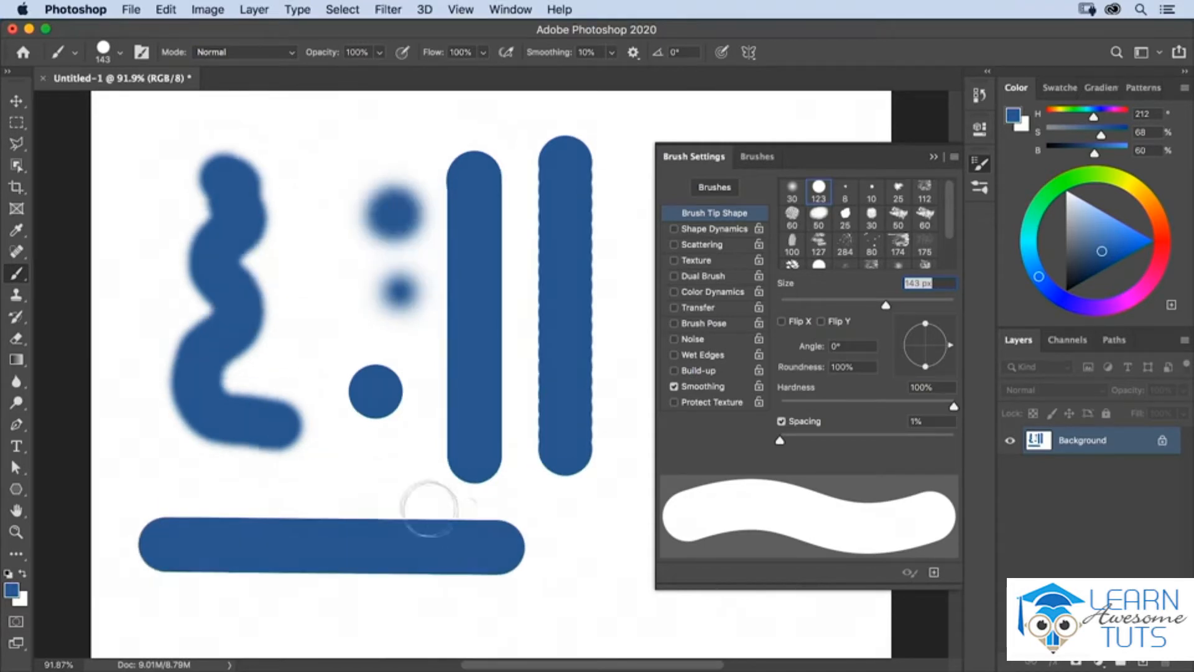
Step: Clear the test strokes by filling the whole canvas with white at 100% opacity, and return to the Brush tool
click(176, 8)
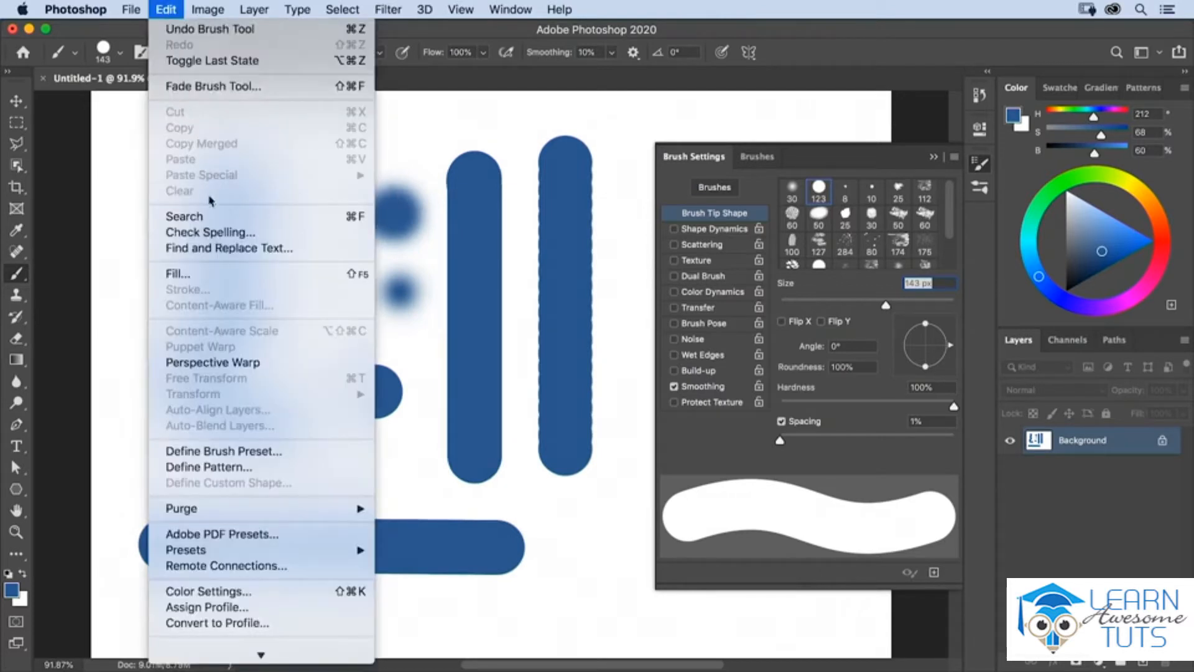
click(221, 276)
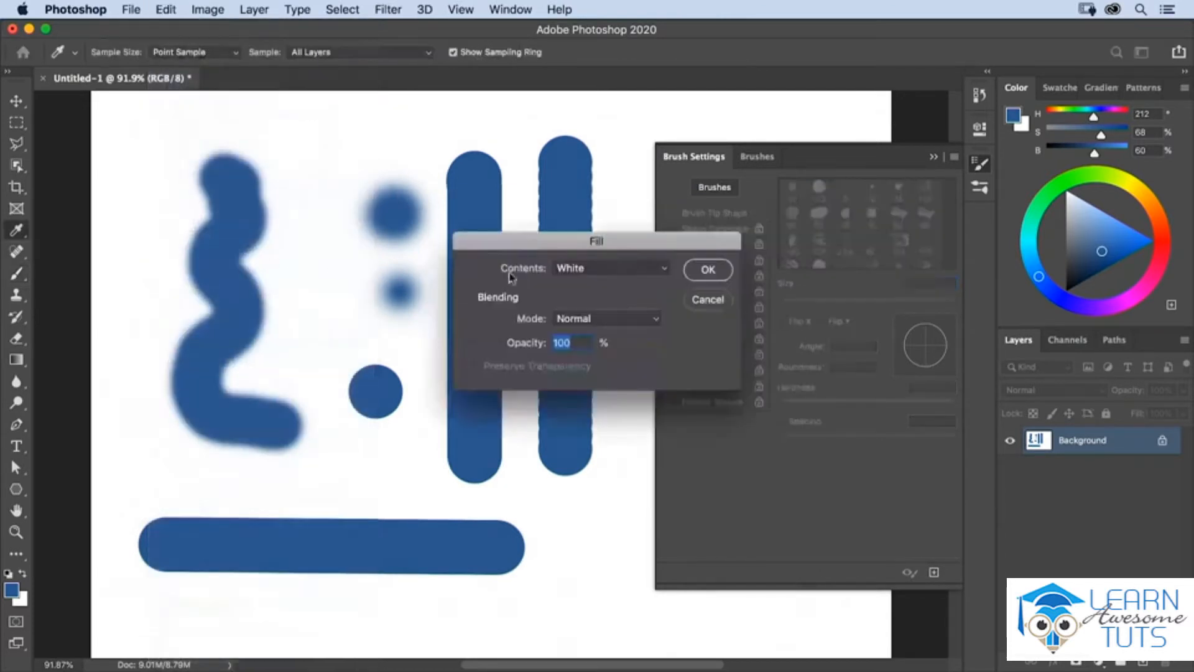
click(709, 270)
key(b)
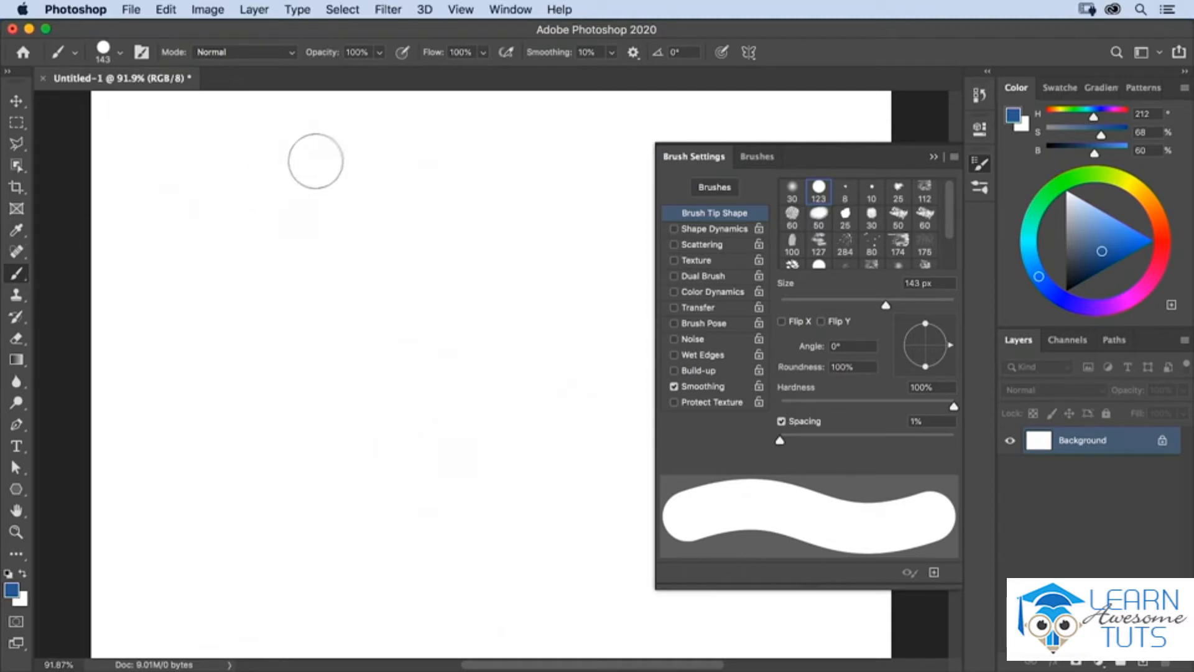
Step: Set the brush opacity to 45% and paint three separate curved strokes that overlap on the canvas's left side
key(5)
key(6)
key(4)
key(5)
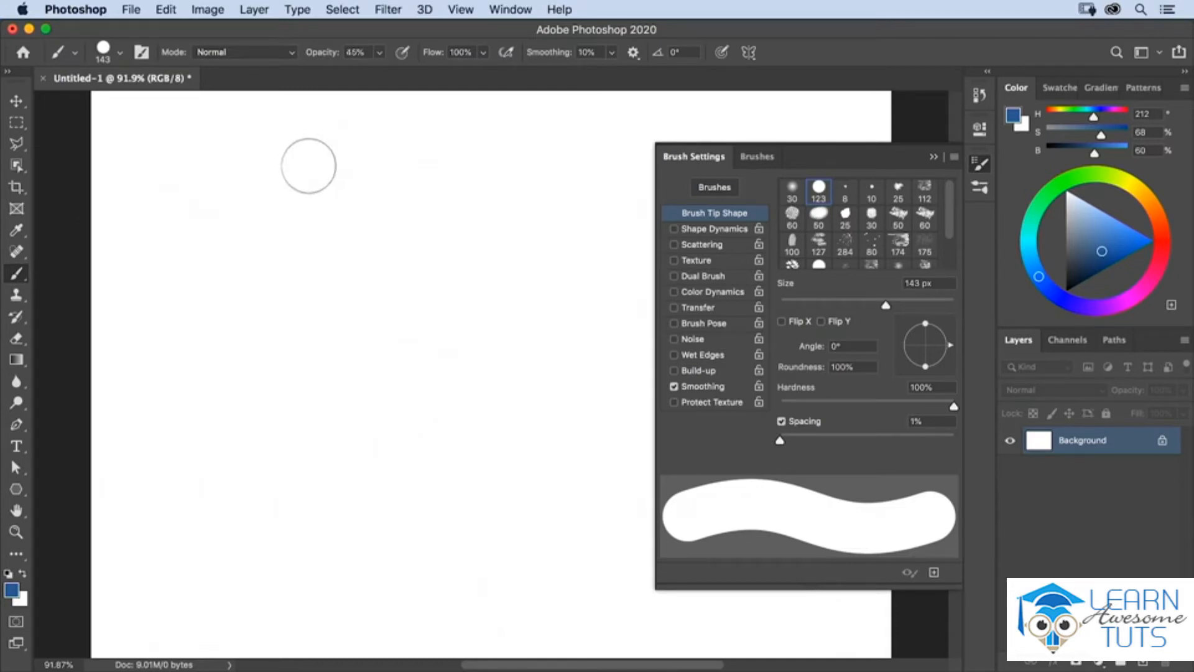
mouse_move(205, 192)
mouse_down()
mouse_move(189, 235)
mouse_move(208, 325)
mouse_move(170, 359)
mouse_move(131, 351)
mouse_move(185, 365)
mouse_move(243, 422)
mouse_move(309, 445)
mouse_move(311, 416)
mouse_up()
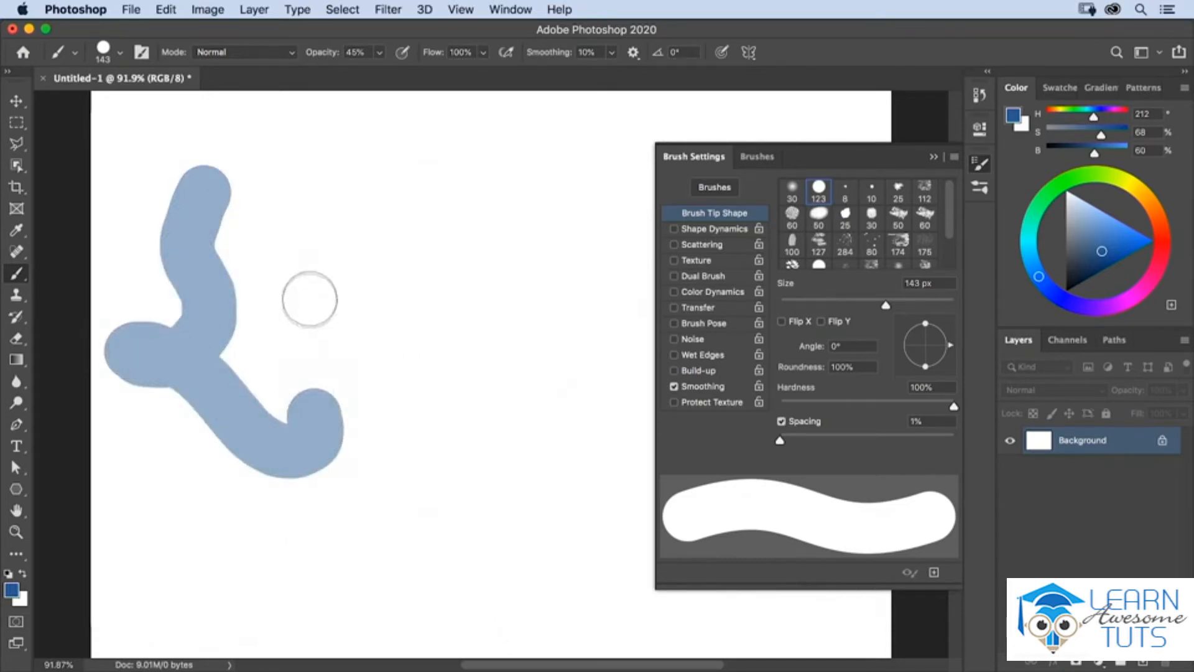
mouse_move(321, 274)
mouse_down()
mouse_move(235, 297)
mouse_move(196, 346)
mouse_move(154, 484)
mouse_up()
mouse_move(91, 283)
mouse_down()
mouse_move(144, 282)
mouse_move(204, 325)
mouse_move(239, 501)
mouse_move(280, 544)
mouse_move(326, 564)
mouse_up()
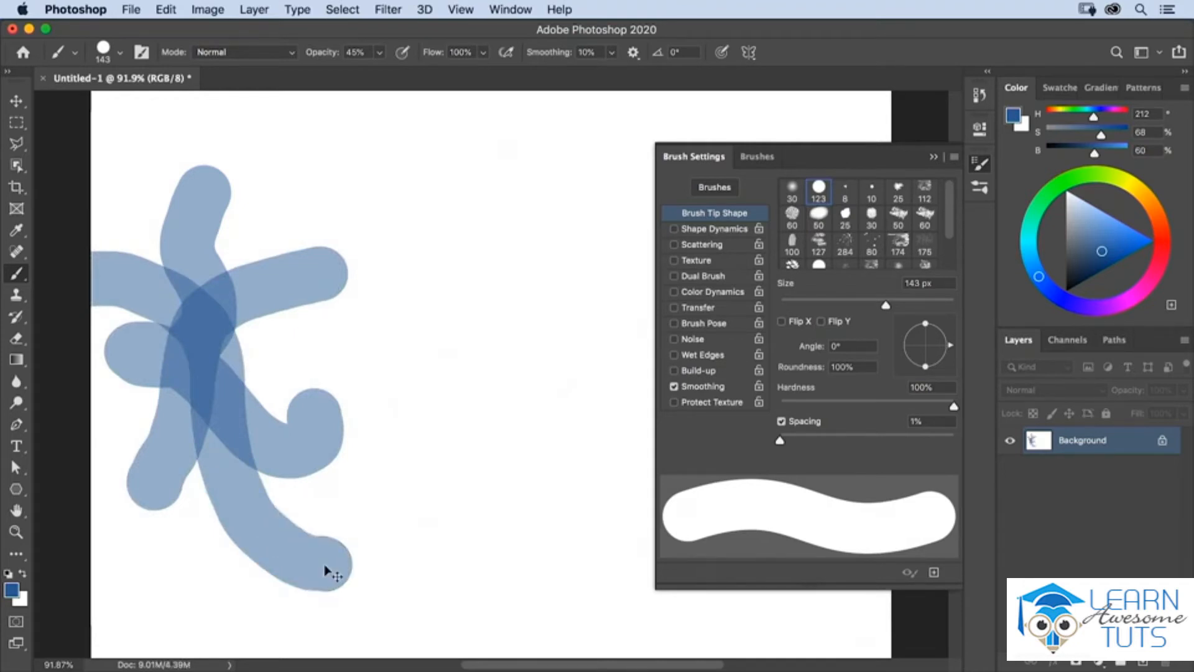
Step: Restore the brush opacity to 100% and paint a solid vertical stroke with a short blob-like stroke beside it
key(0)
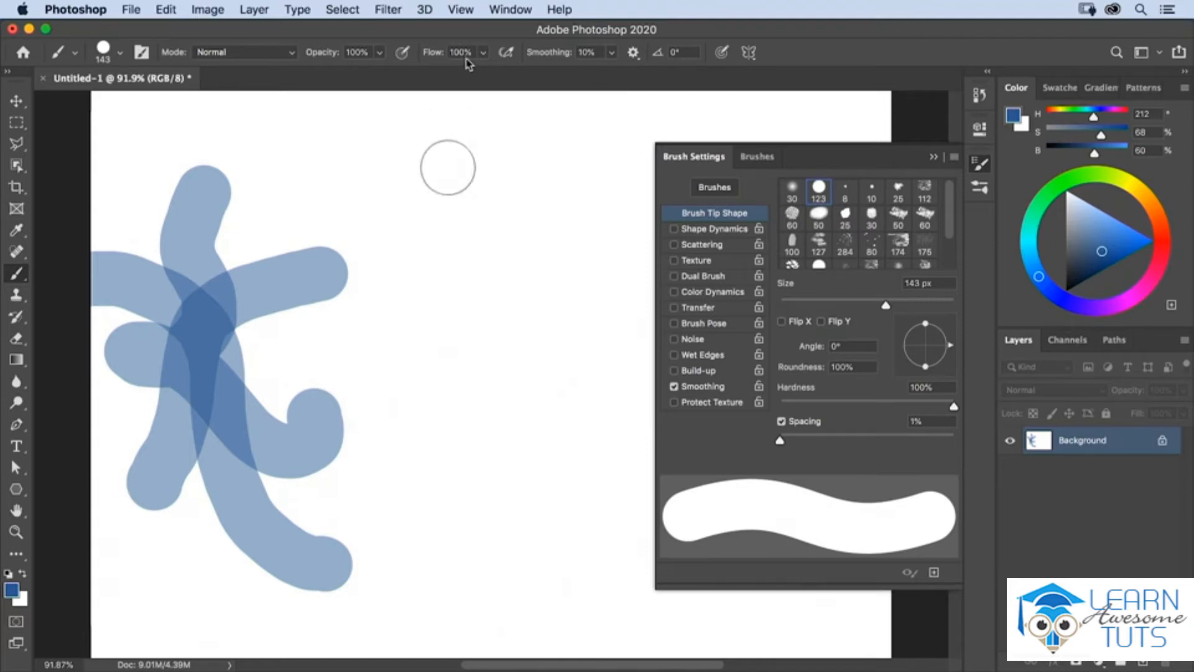
click(448, 168)
drag(448, 168, 447, 361)
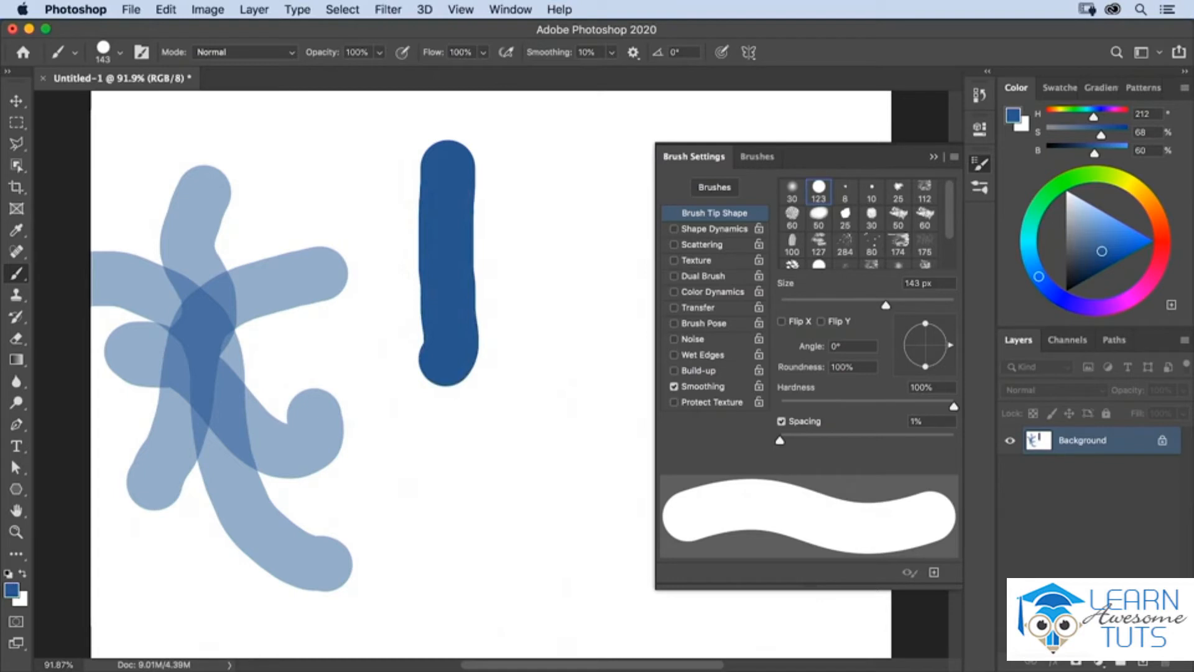
mouse_move(510, 159)
mouse_down()
mouse_move(537, 210)
mouse_move(522, 240)
mouse_move(529, 255)
mouse_move(546, 244)
mouse_move(539, 230)
mouse_move(530, 241)
mouse_move(528, 166)
mouse_up()
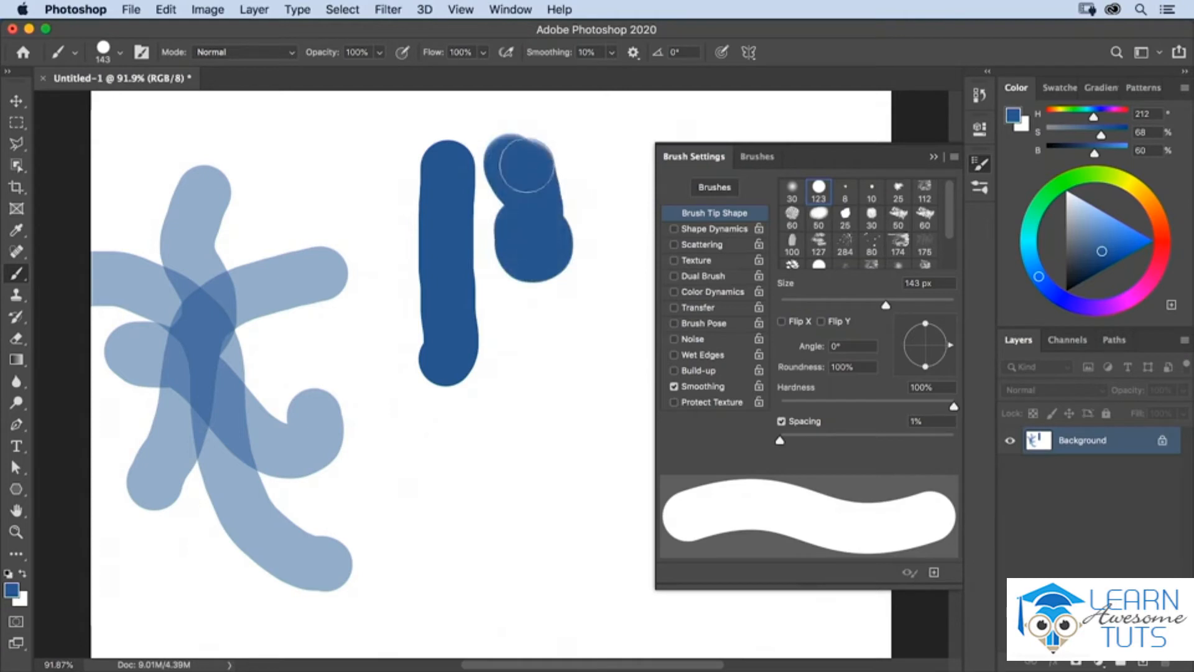
Step: Set the brush flow to 2% and hardness to 0%, and build up a soft dab below the blob-like stroke
click(481, 56)
drag(482, 72, 470, 75)
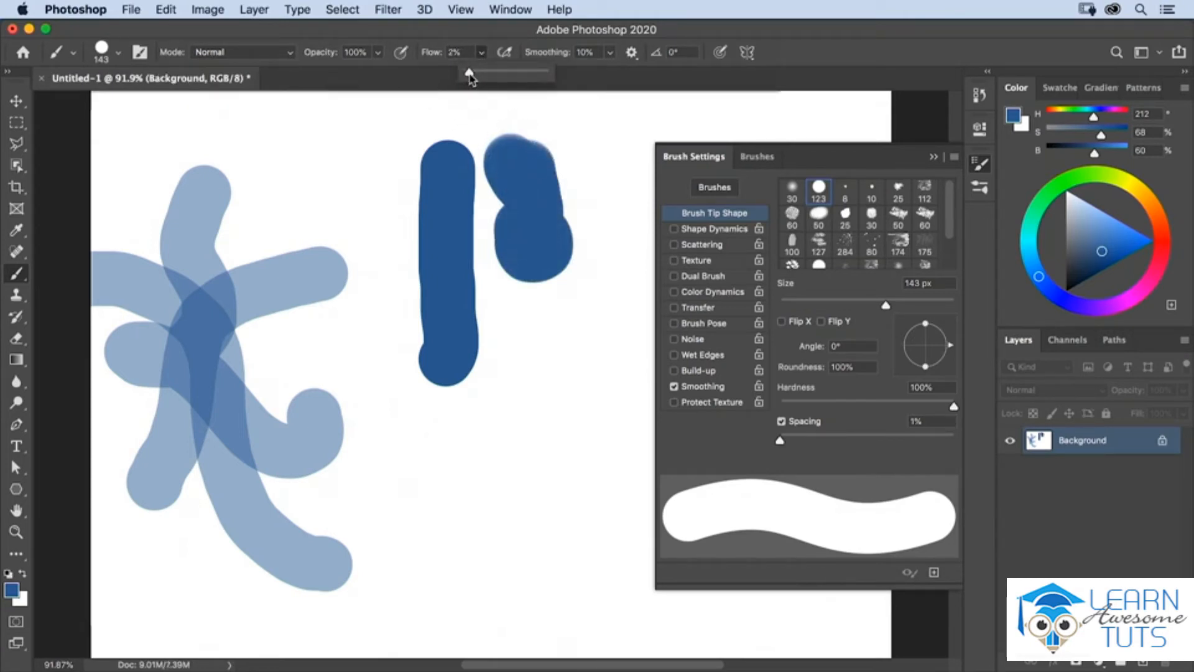
right_click(529, 361)
drag(750, 477, 647, 479)
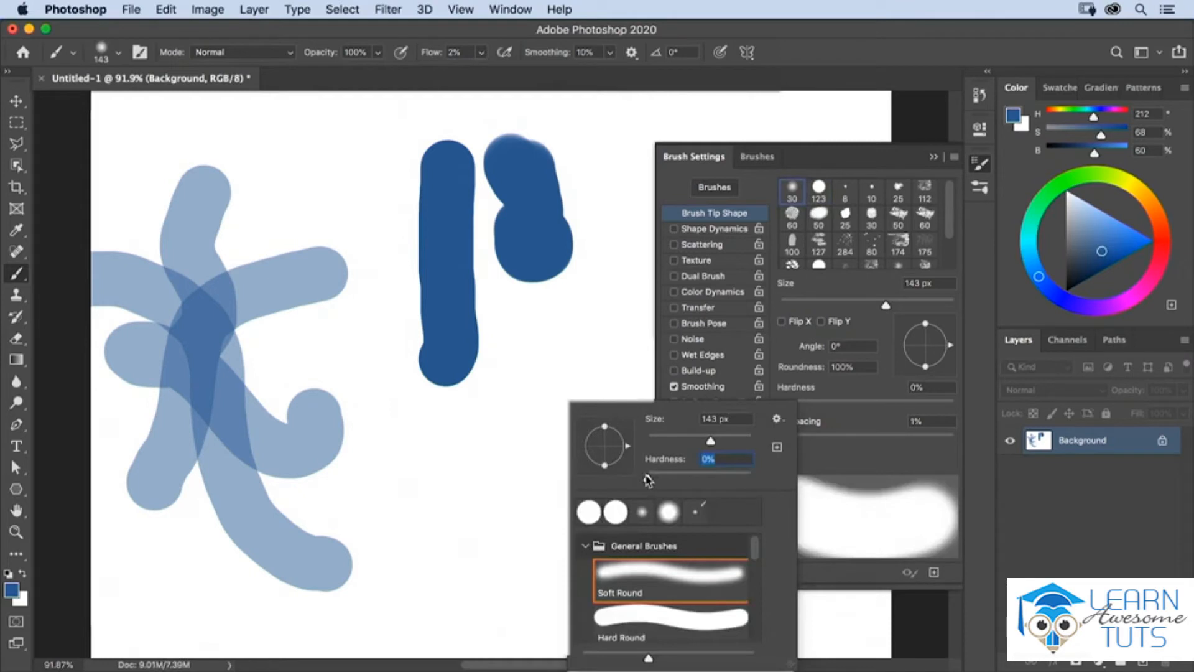
key(Return)
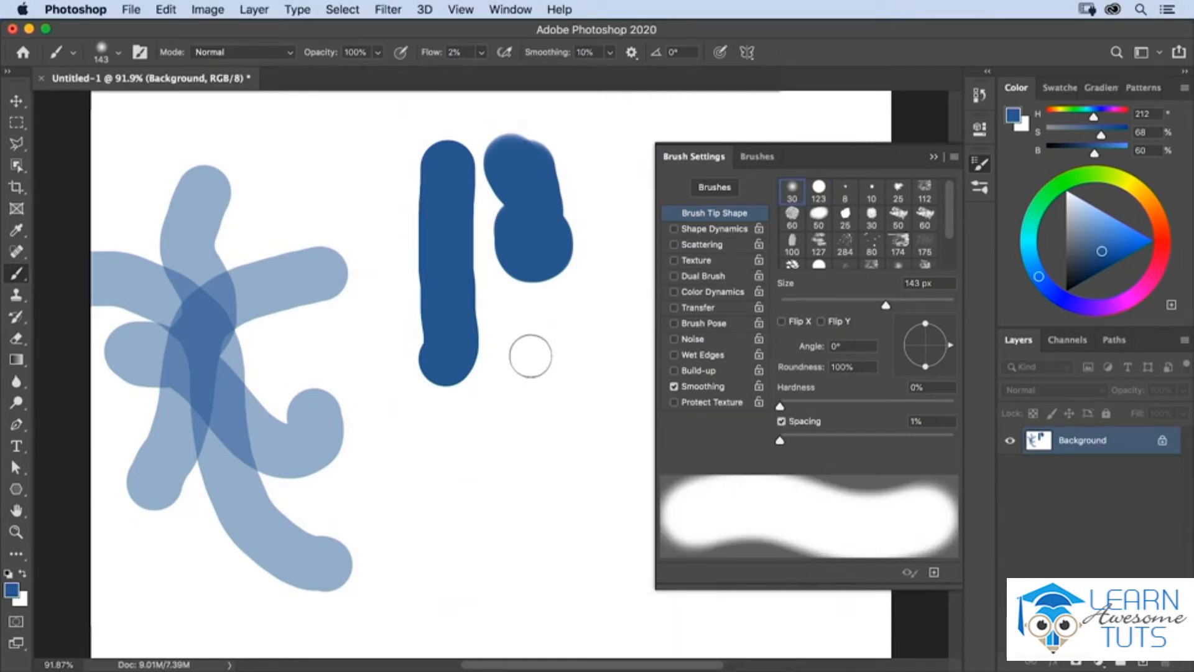
mouse_move(531, 356)
mouse_down()
mouse_move(533, 391)
mouse_move(554, 355)
mouse_move(536, 347)
mouse_move(526, 372)
mouse_up()
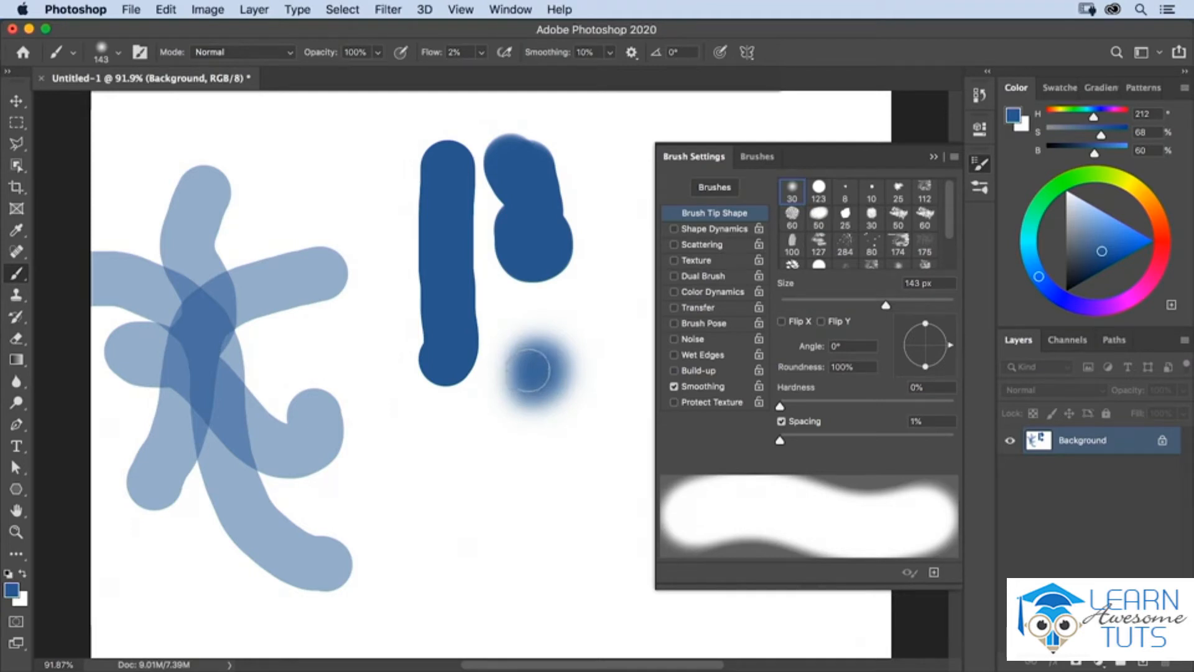
Step: Restore the flow to 100%, reduce the brush size to 20 px and paint a thin squiggle beside the solid vertical stroke
click(481, 54)
drag(481, 71, 566, 73)
key(bracketleft)
key(bracketleft)
key(bracketleft)
key(bracketleft)
key(bracketleft)
key(bracketleft)
key(bracketleft)
key(bracketleft)
key(bracketleft)
key(bracketleft)
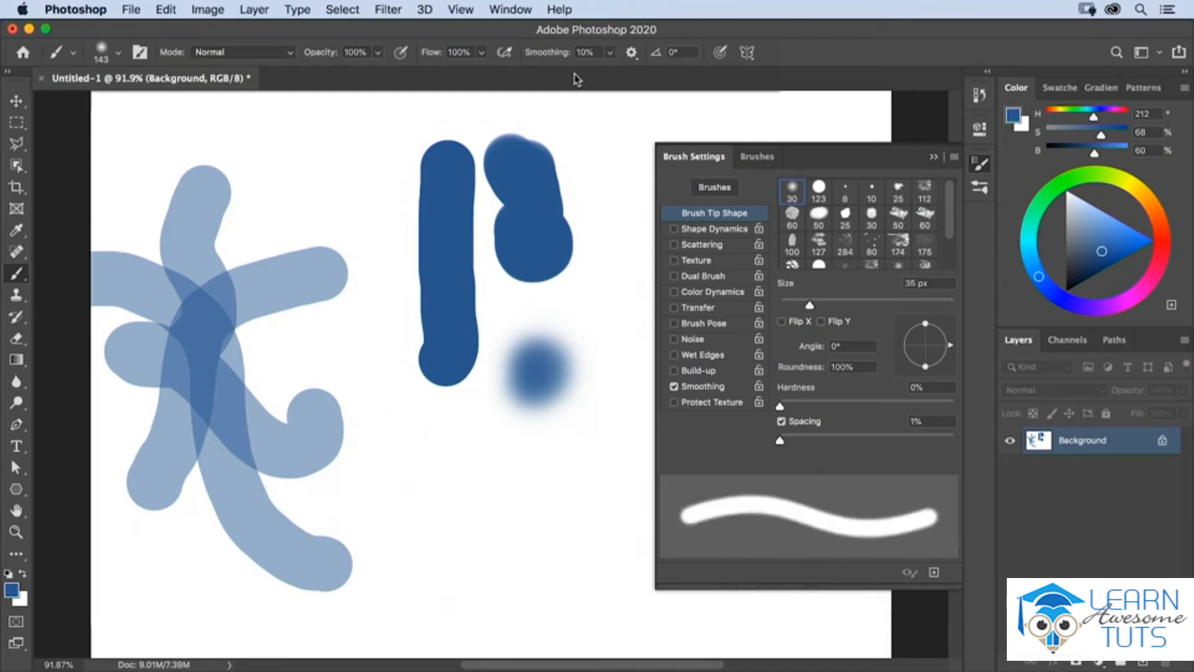
key(bracketleft)
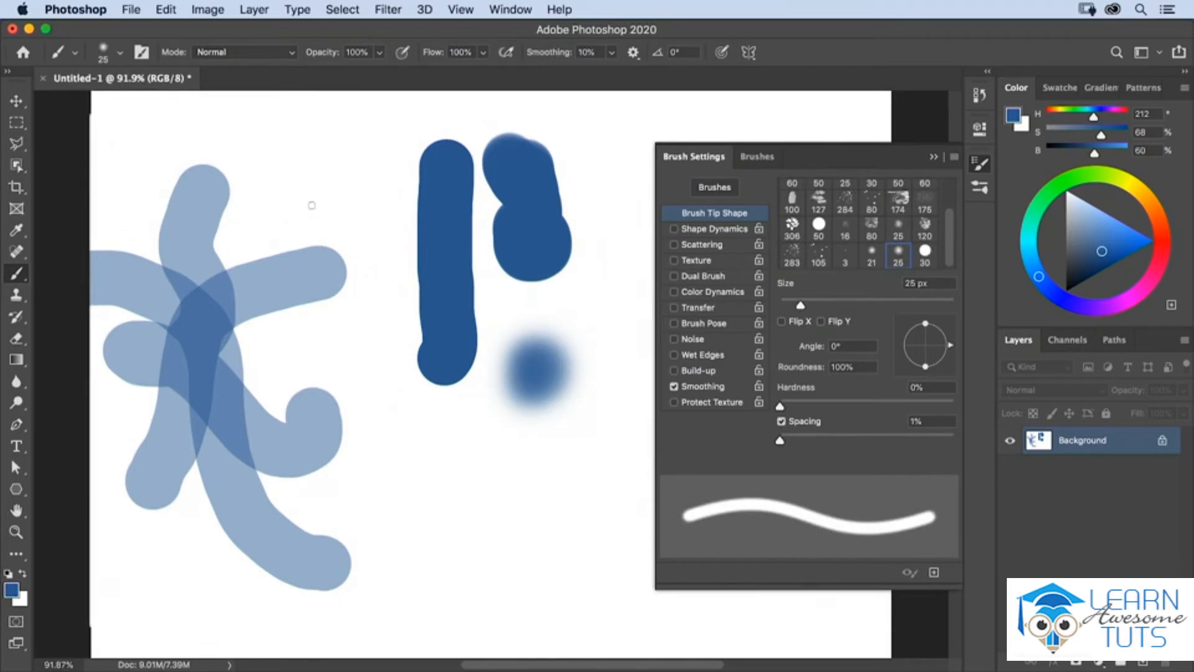
key(bracketleft)
mouse_move(320, 180)
mouse_down()
mouse_move(348, 201)
mouse_move(344, 224)
mouse_move(373, 237)
mouse_move(367, 257)
mouse_move(391, 269)
mouse_move(334, 318)
mouse_move(356, 318)
mouse_move(373, 346)
mouse_up()
Step: Raise the brush smoothing to 78% and paint a long wavy line from below the squiggle to the canvas's lower left
click(614, 52)
drag(594, 53, 566, 56)
text(78)
key(Return)
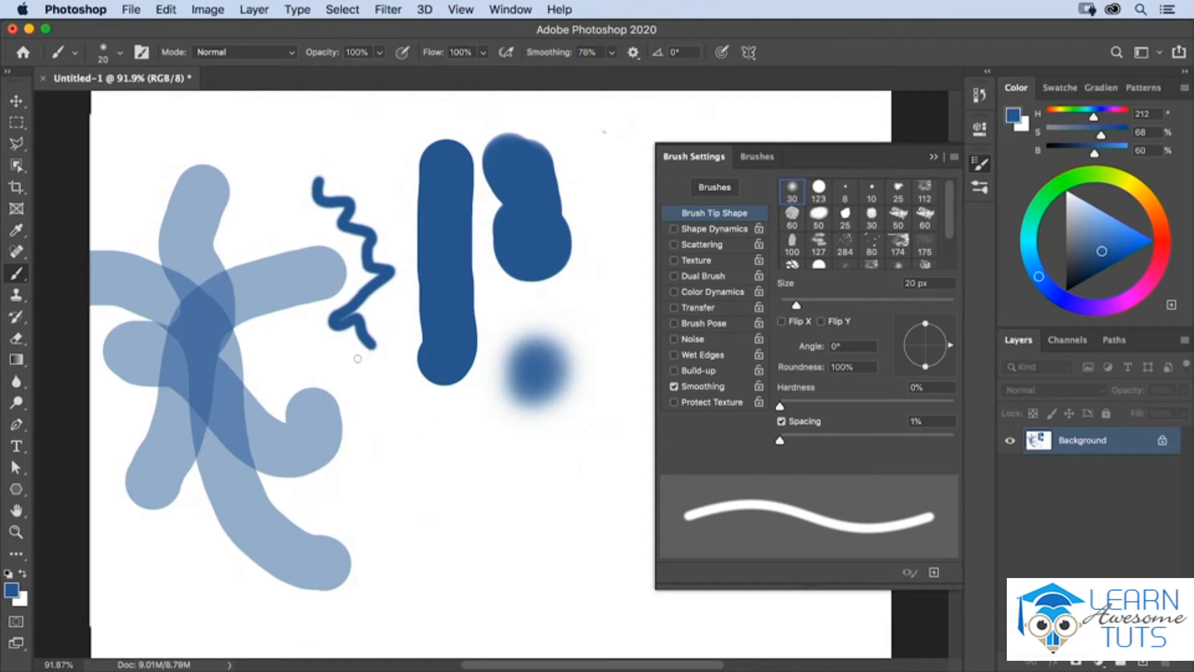
mouse_move(346, 359)
mouse_down()
mouse_move(383, 380)
mouse_move(385, 433)
mouse_move(425, 428)
mouse_move(435, 452)
mouse_move(412, 483)
mouse_move(465, 481)
mouse_move(446, 536)
mouse_move(305, 493)
mouse_move(230, 582)
mouse_move(145, 571)
mouse_move(137, 554)
mouse_up()
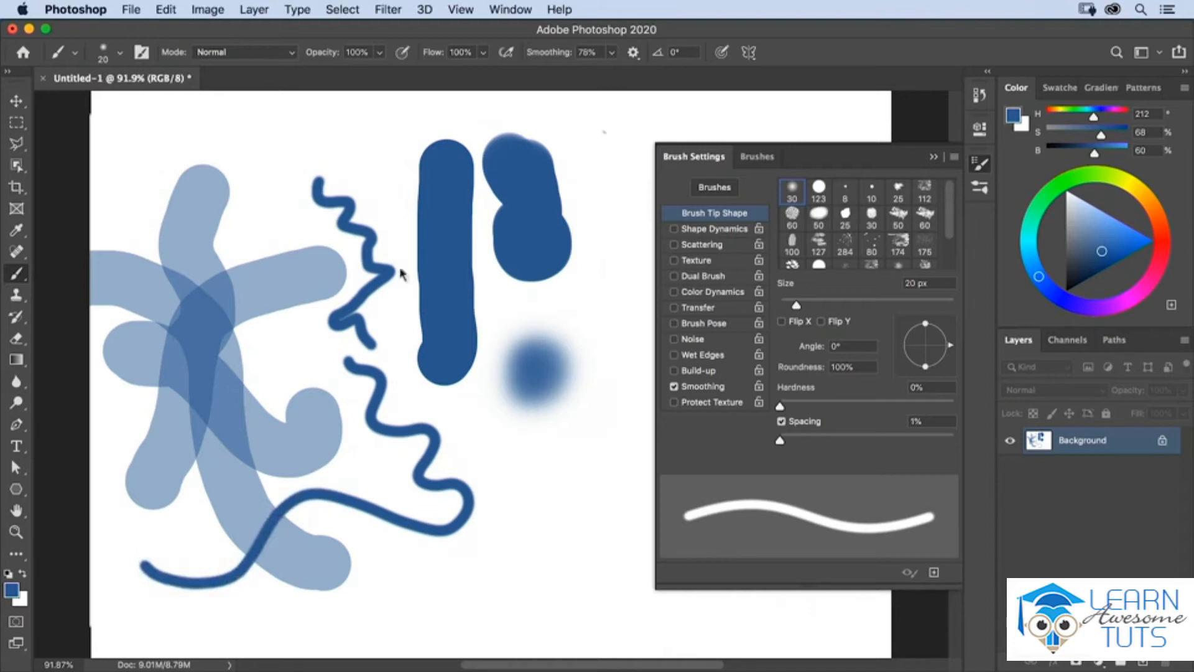
Step: Turn on Pulled String Mode for smoothing and paint a zigzag line down across the pale overlapping strokes
click(633, 52)
click(583, 91)
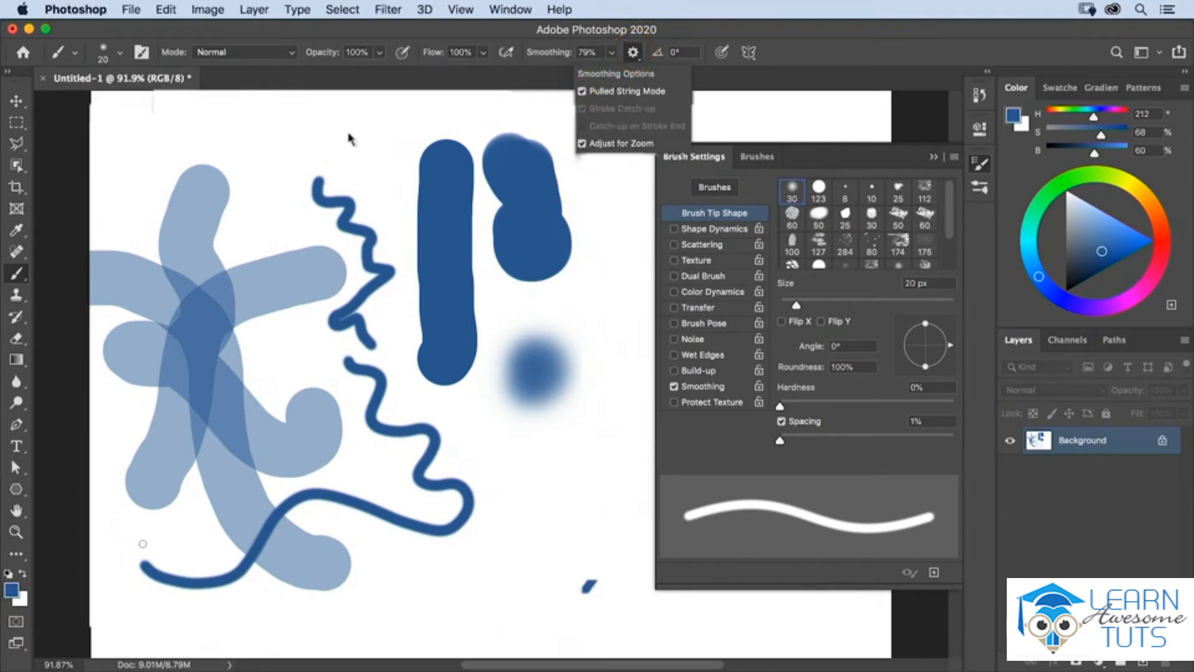
click(176, 162)
mouse_move(237, 211)
mouse_down()
mouse_move(247, 197)
mouse_move(201, 133)
mouse_move(149, 134)
mouse_move(140, 168)
mouse_up()
mouse_move(209, 199)
mouse_down()
mouse_move(241, 147)
mouse_move(232, 194)
mouse_move(148, 191)
mouse_move(242, 213)
mouse_move(307, 271)
mouse_move(305, 322)
mouse_move(298, 278)
mouse_up()
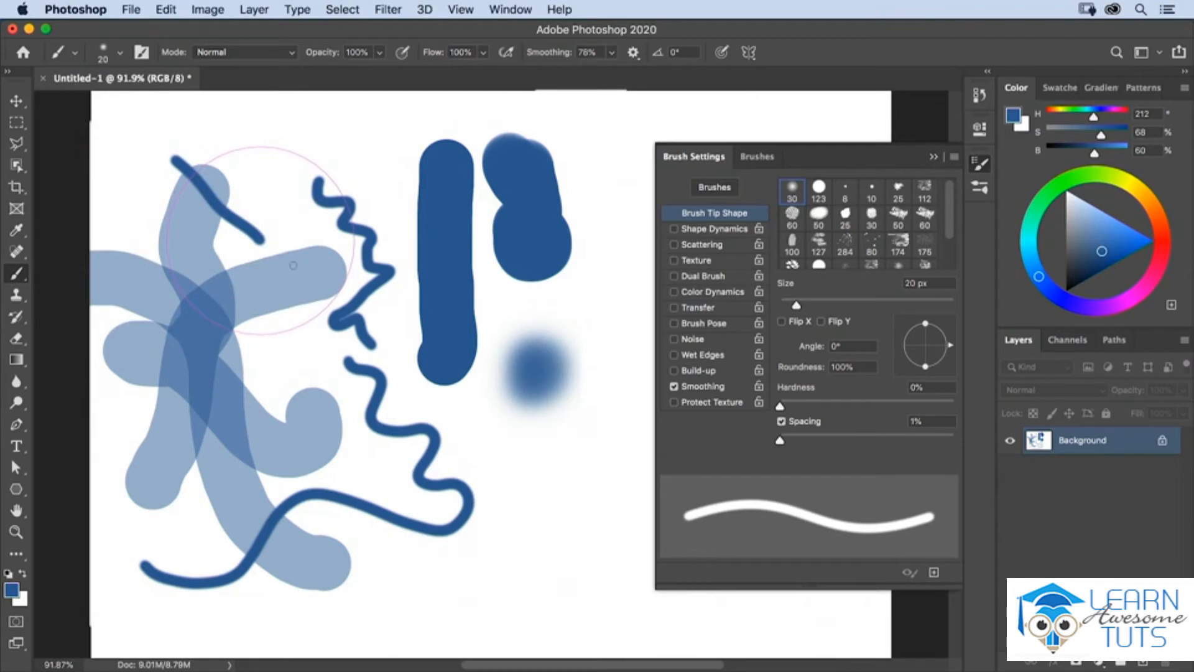
mouse_move(197, 306)
mouse_down()
mouse_move(133, 361)
mouse_move(127, 381)
mouse_up()
mouse_move(257, 334)
mouse_down()
mouse_move(327, 352)
mouse_move(329, 412)
mouse_up()
mouse_move(344, 423)
mouse_down()
mouse_move(255, 442)
mouse_move(225, 479)
mouse_move(173, 477)
mouse_move(191, 552)
mouse_up()
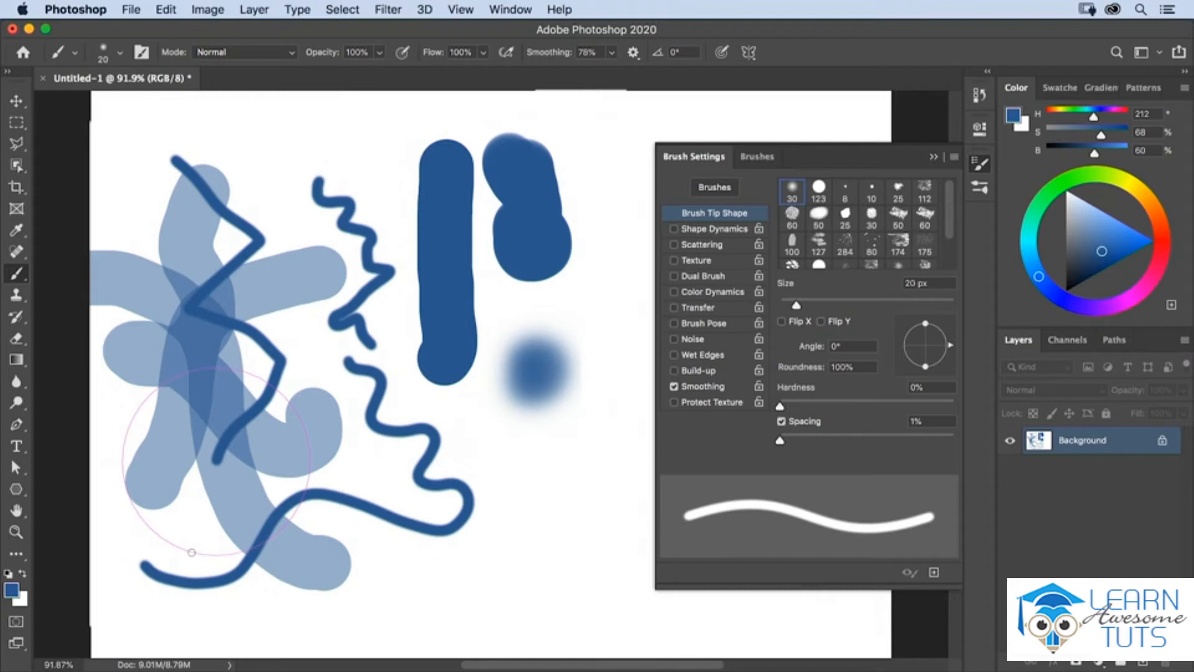
Step: Enlarge the brush to 250 px, lower its opacity to 50% and set its blending mode to Multiply
key(bracketright)
key(bracketright)
key(bracketright)
key(bracketright)
key(bracketright)
key(bracketright)
key(bracketright)
key(bracketright)
key(bracketright)
key(bracketright)
key(bracketright)
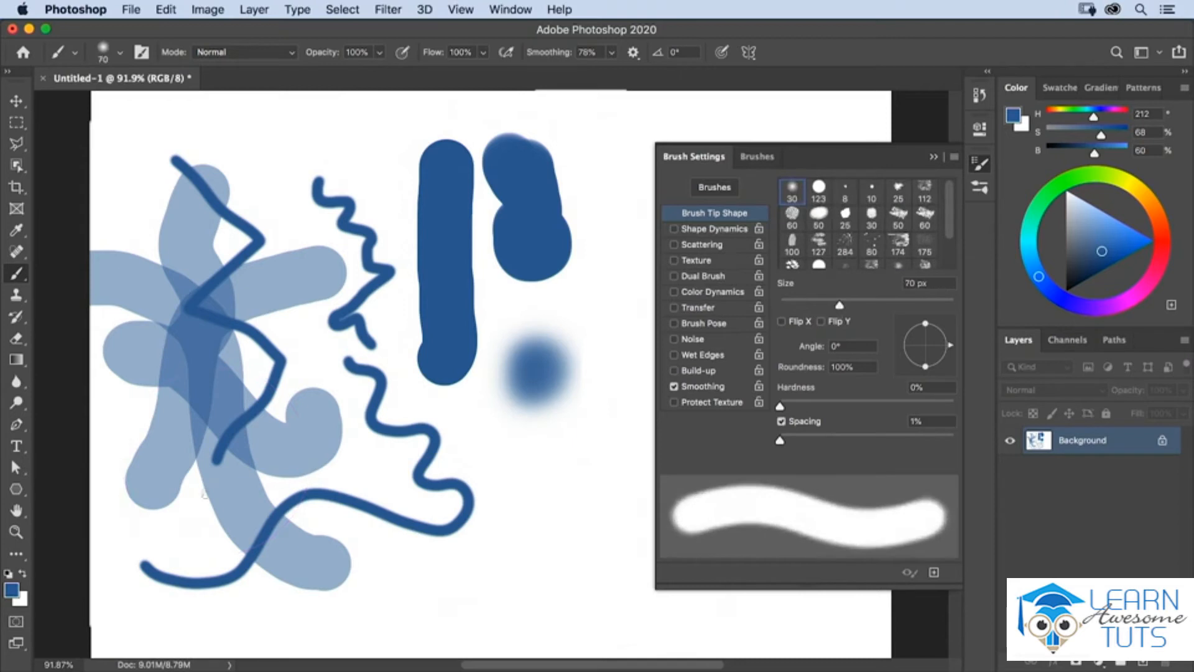
key(bracketright)
key(bracketright)
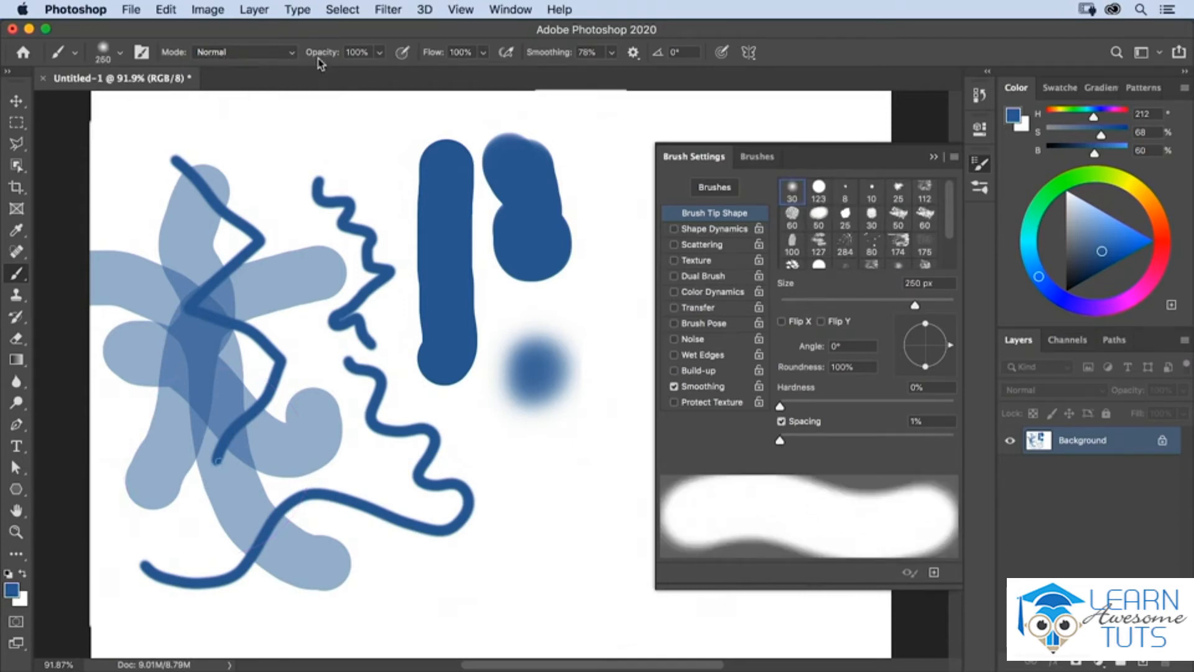
key(5)
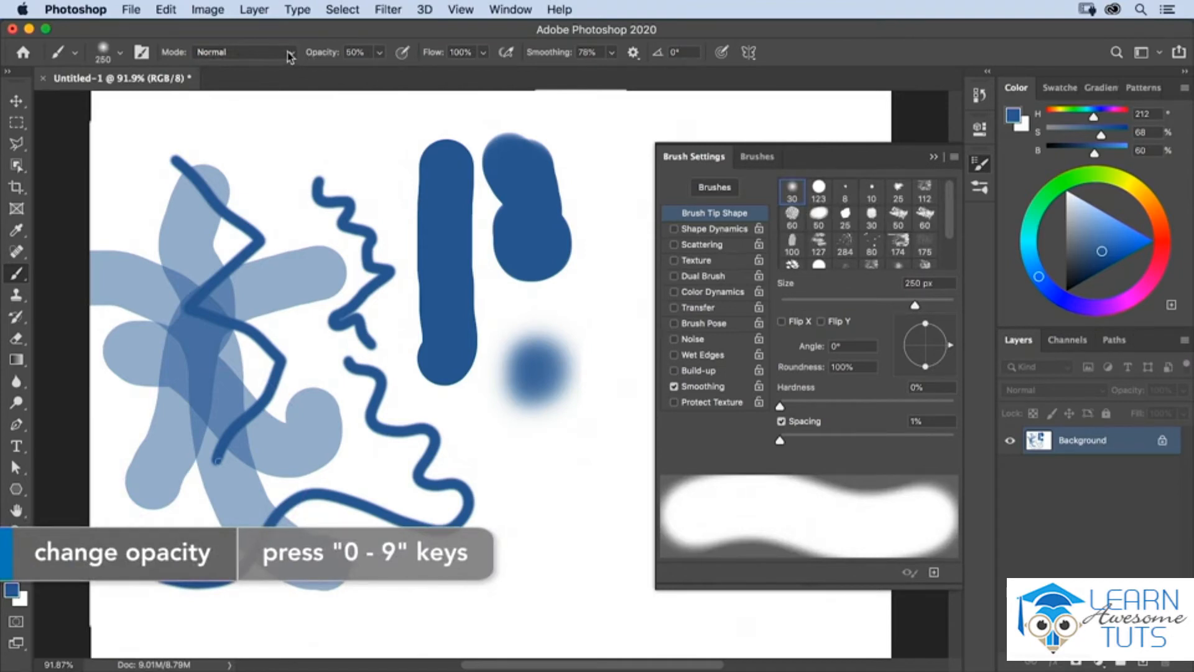
click(287, 53)
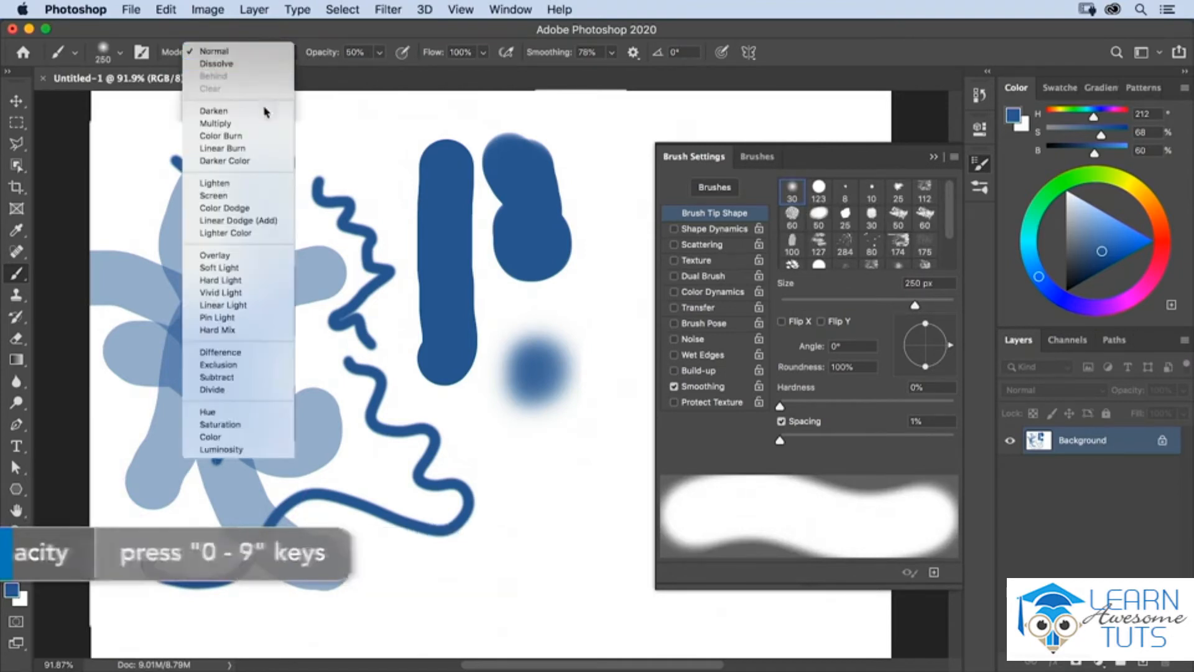
click(215, 124)
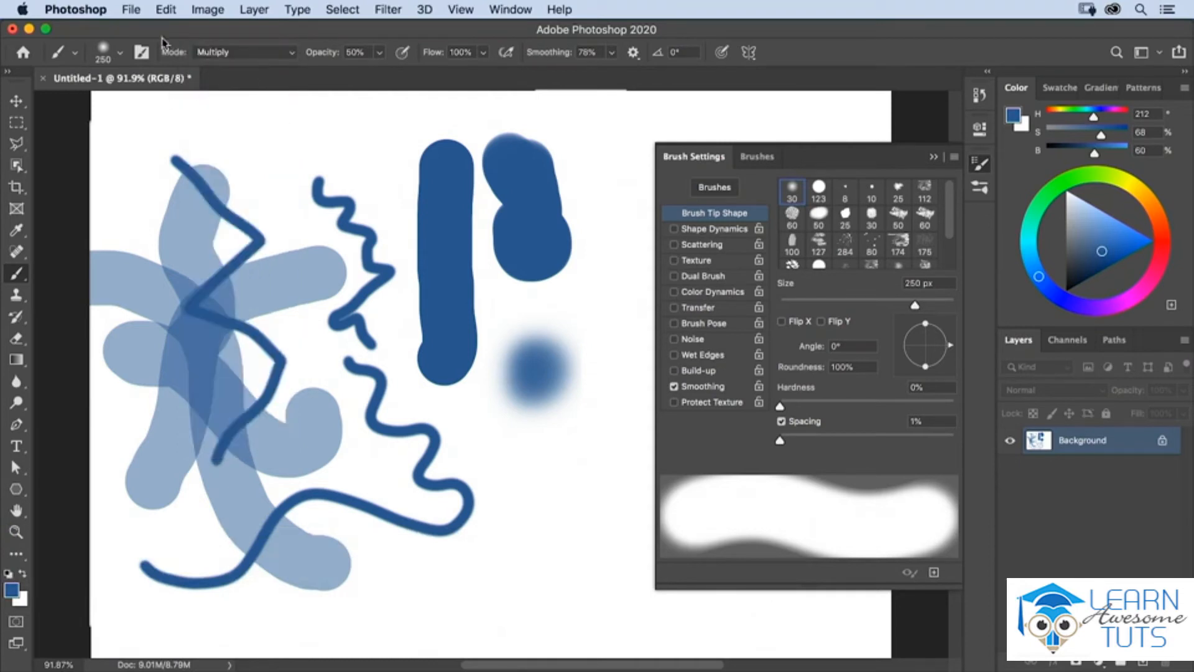
Step: Fill the canvas with white again and paint one wide diagonal stroke across its upper-left area
click(166, 10)
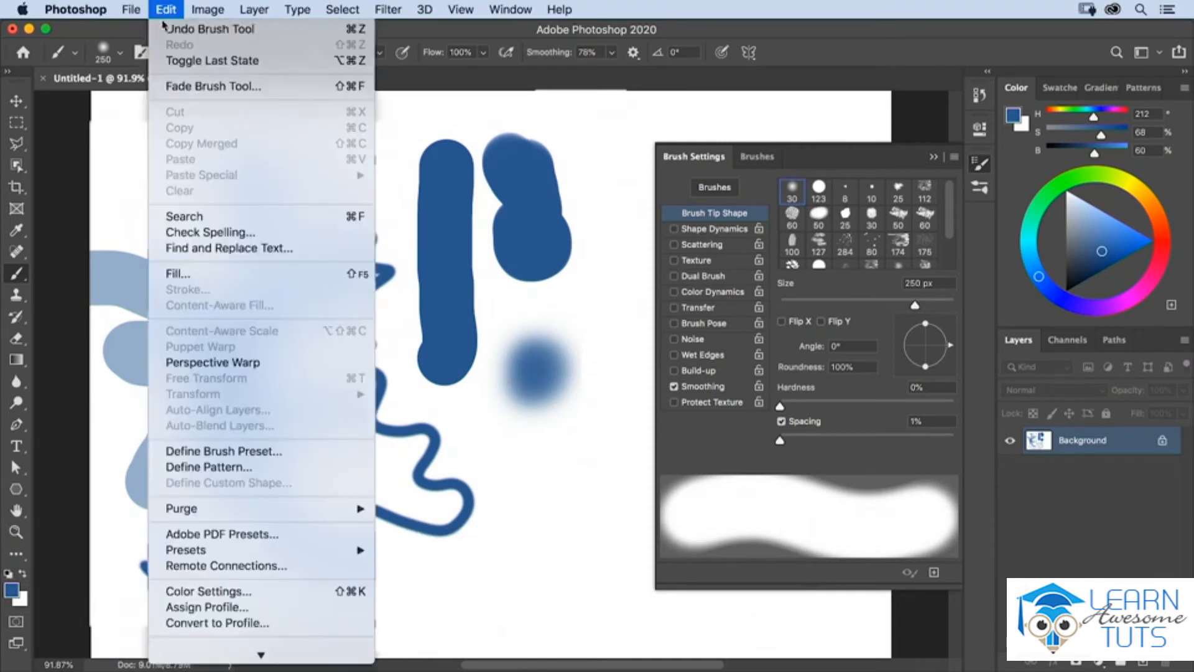
click(237, 274)
click(708, 270)
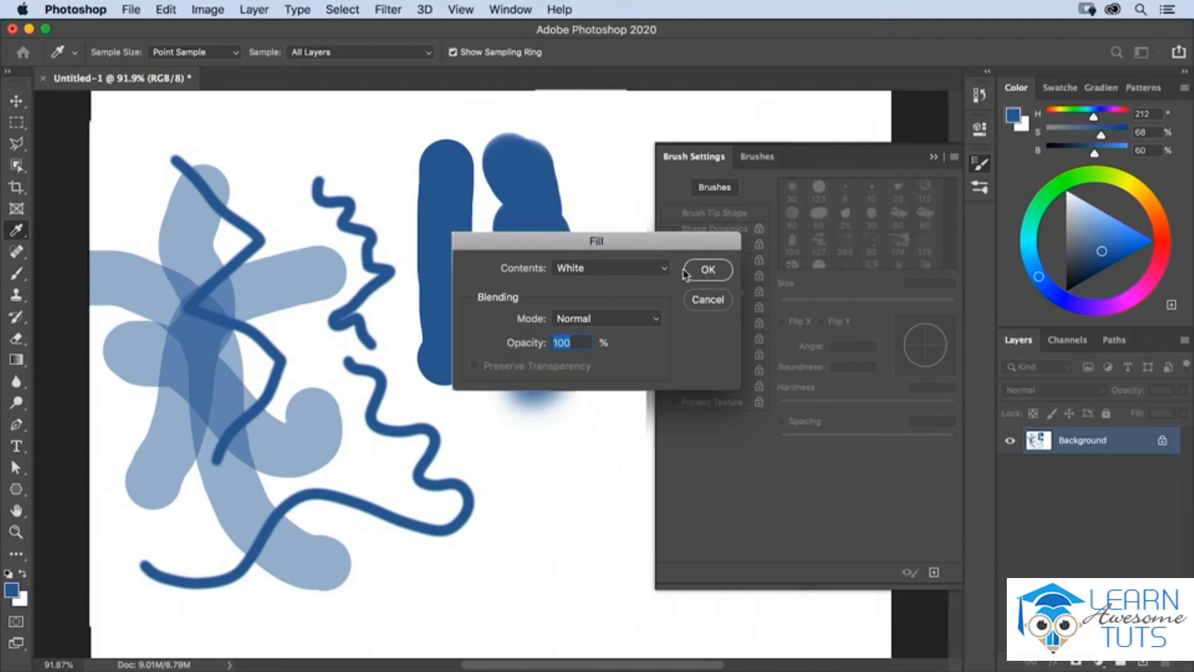
mouse_move(194, 191)
mouse_down()
mouse_move(186, 178)
mouse_move(341, 280)
mouse_move(456, 420)
mouse_up()
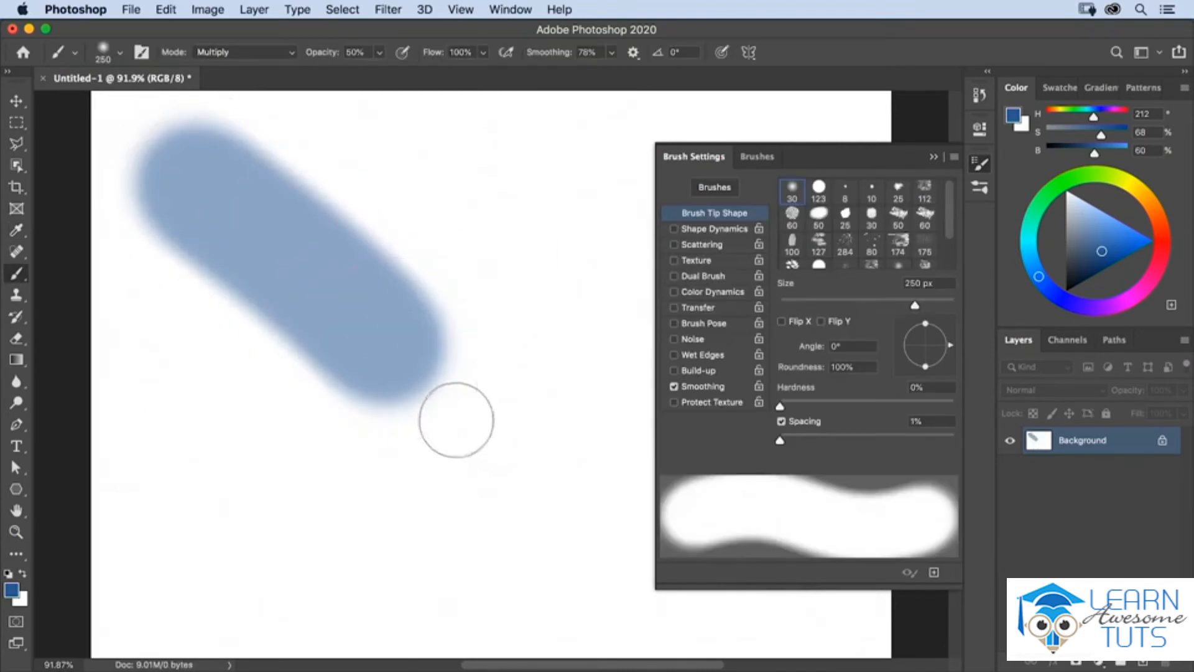
Step: Set the brush smoothing back to 10% and turn off Pulled String Mode
click(613, 53)
click(612, 54)
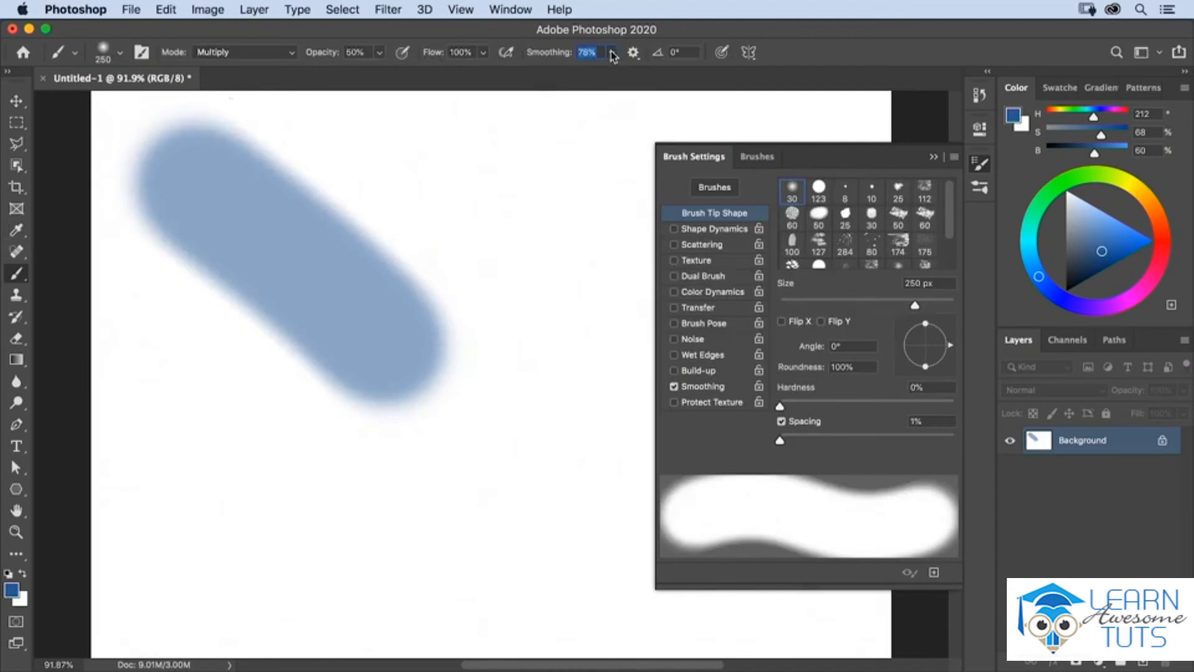
text(10)
key(Return)
click(635, 56)
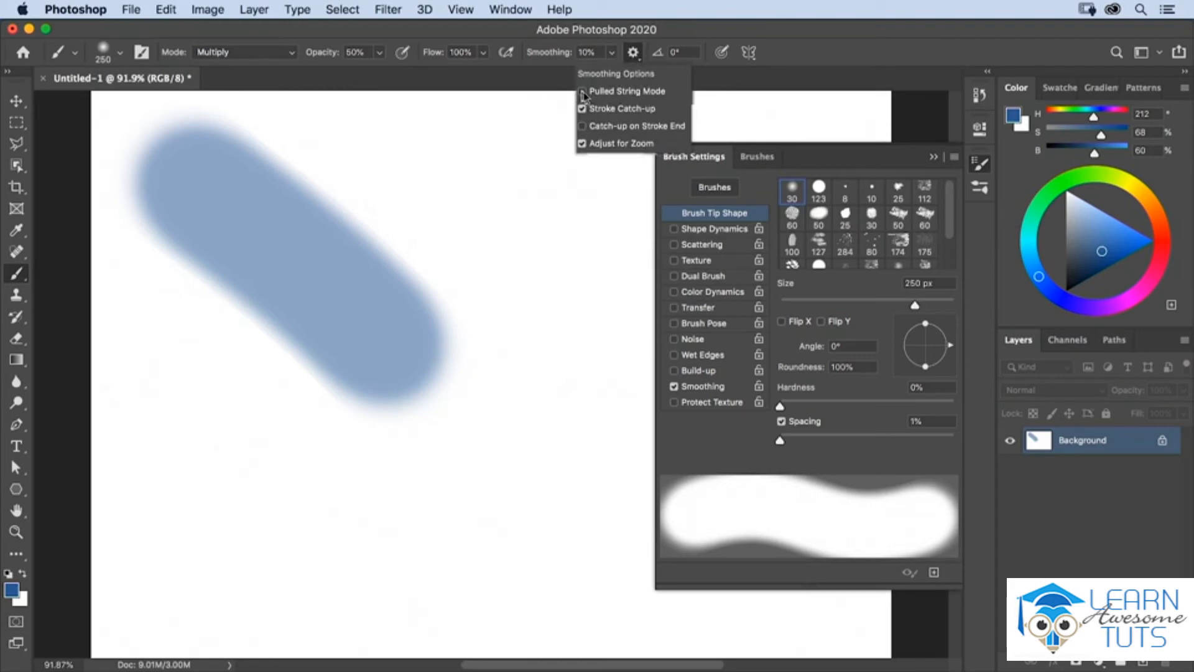
click(563, 85)
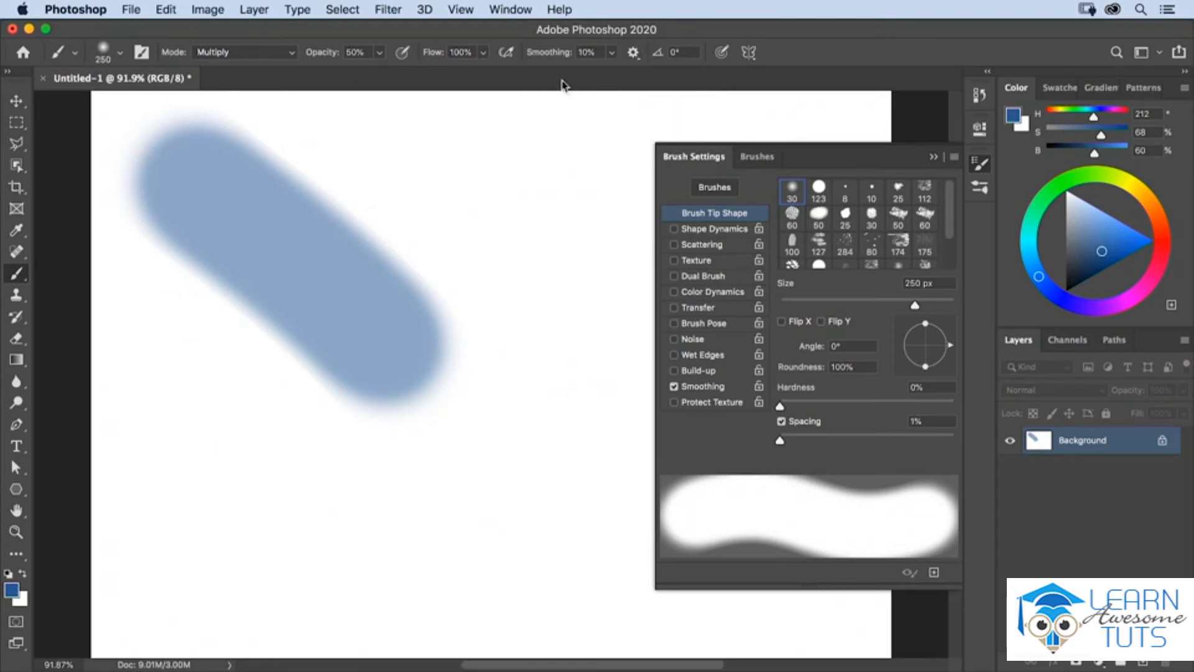
Step: Paint several separate wide strokes in different directions crossing over the diagonal stroke to darken their overlap in Multiply mode
mouse_move(498, 128)
mouse_down()
mouse_move(308, 240)
mouse_move(177, 435)
mouse_up()
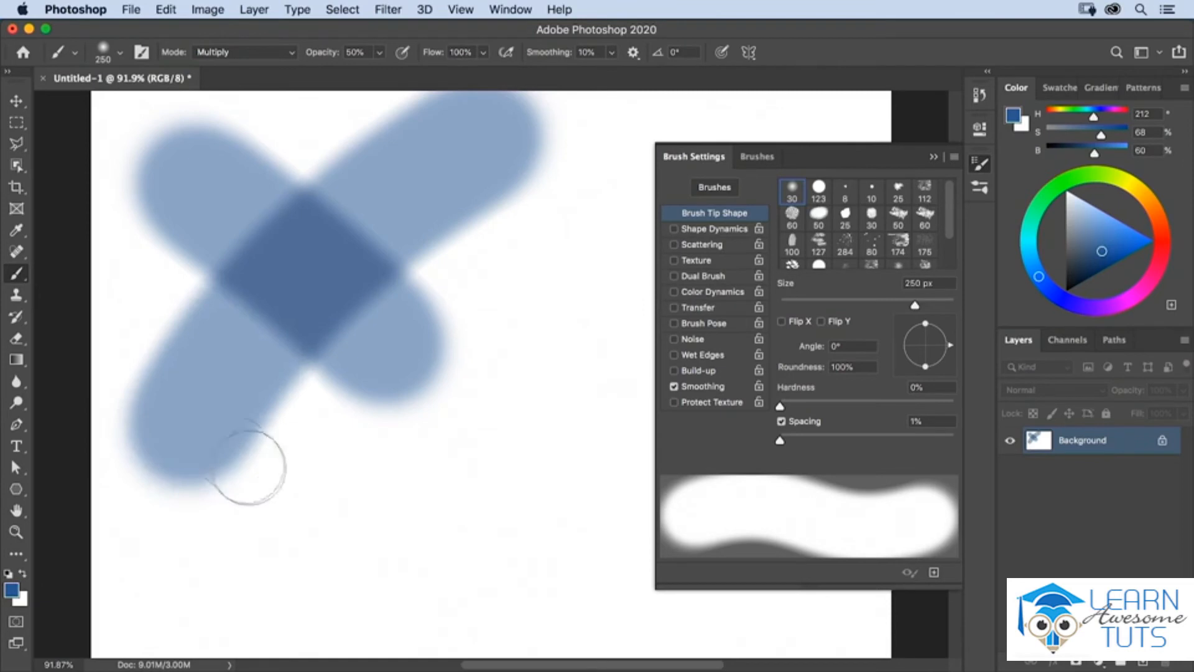
mouse_move(392, 541)
mouse_down()
mouse_move(332, 449)
mouse_move(305, 328)
mouse_move(317, 112)
mouse_up()
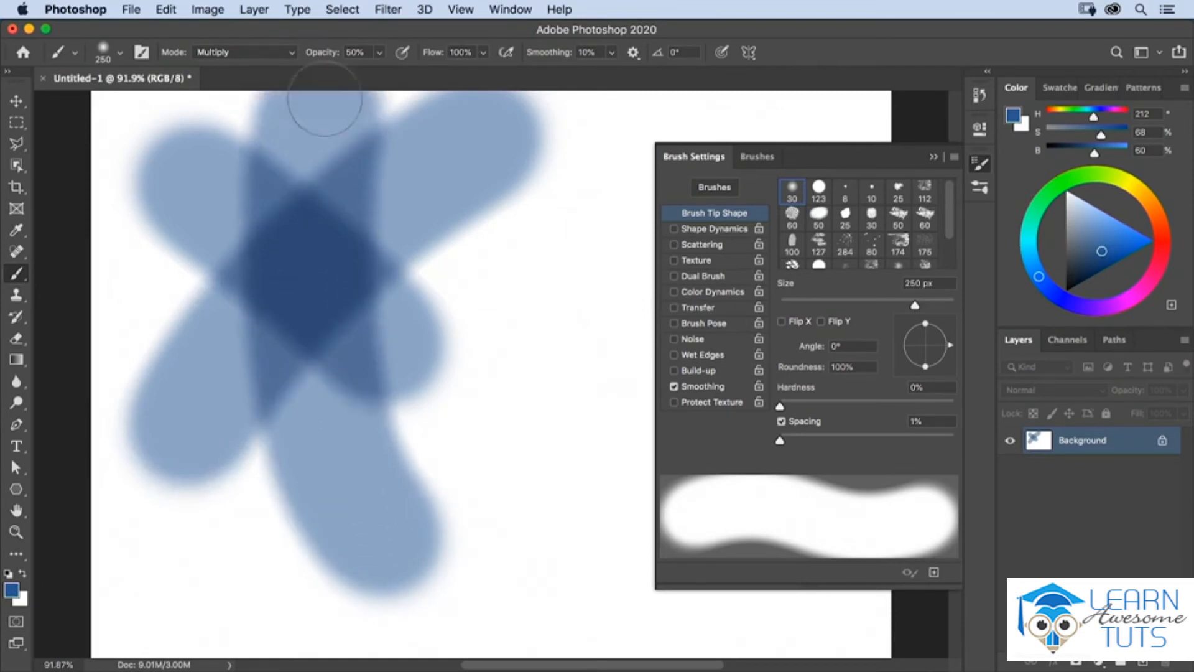
mouse_move(147, 274)
mouse_down()
mouse_move(361, 256)
mouse_move(581, 315)
mouse_up()
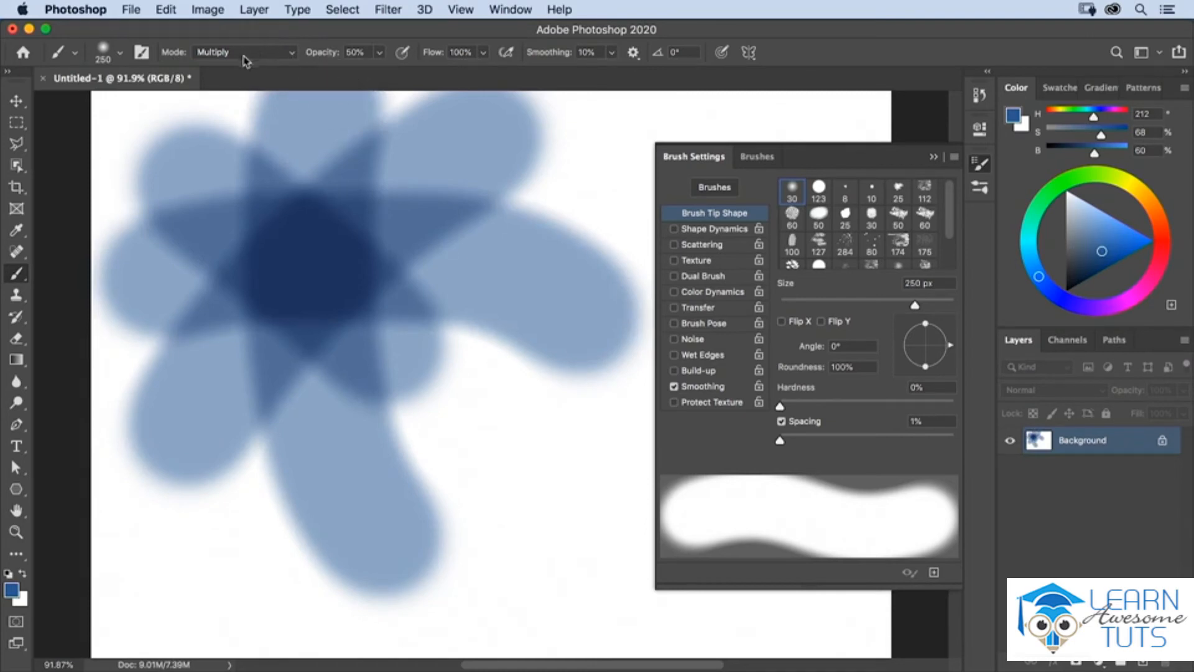
drag(209, 232, 447, 376)
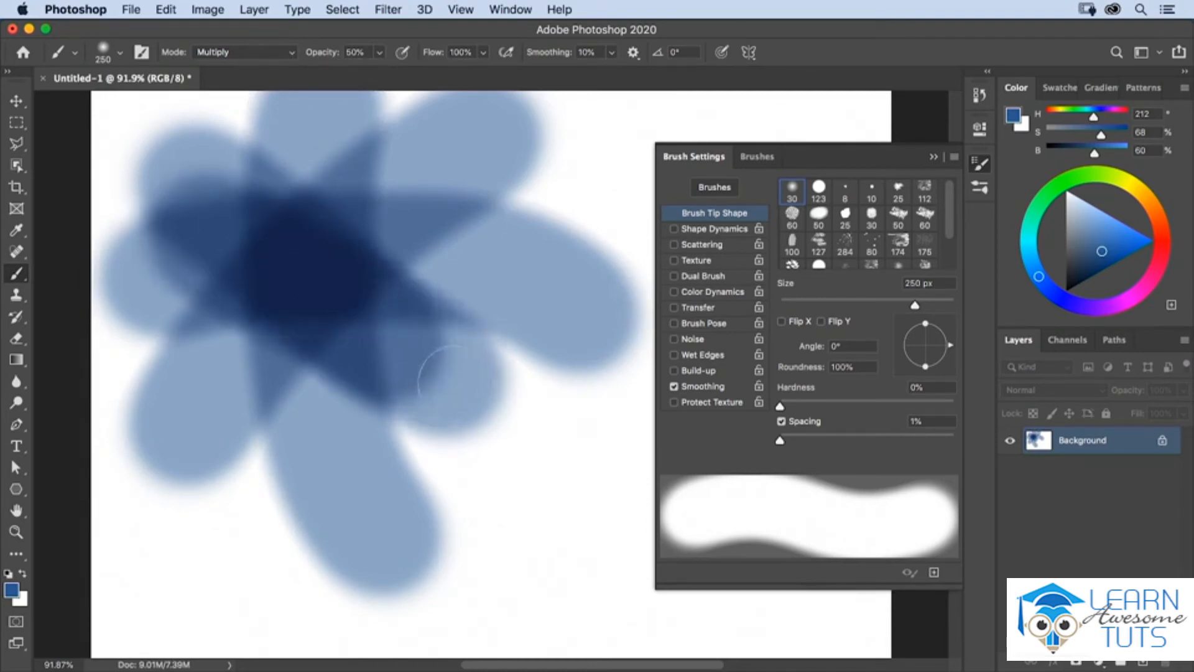
mouse_move(386, 174)
mouse_down()
mouse_move(328, 268)
mouse_move(279, 420)
mouse_up()
mouse_move(208, 181)
mouse_down()
mouse_move(277, 225)
mouse_move(400, 425)
mouse_move(407, 454)
mouse_up()
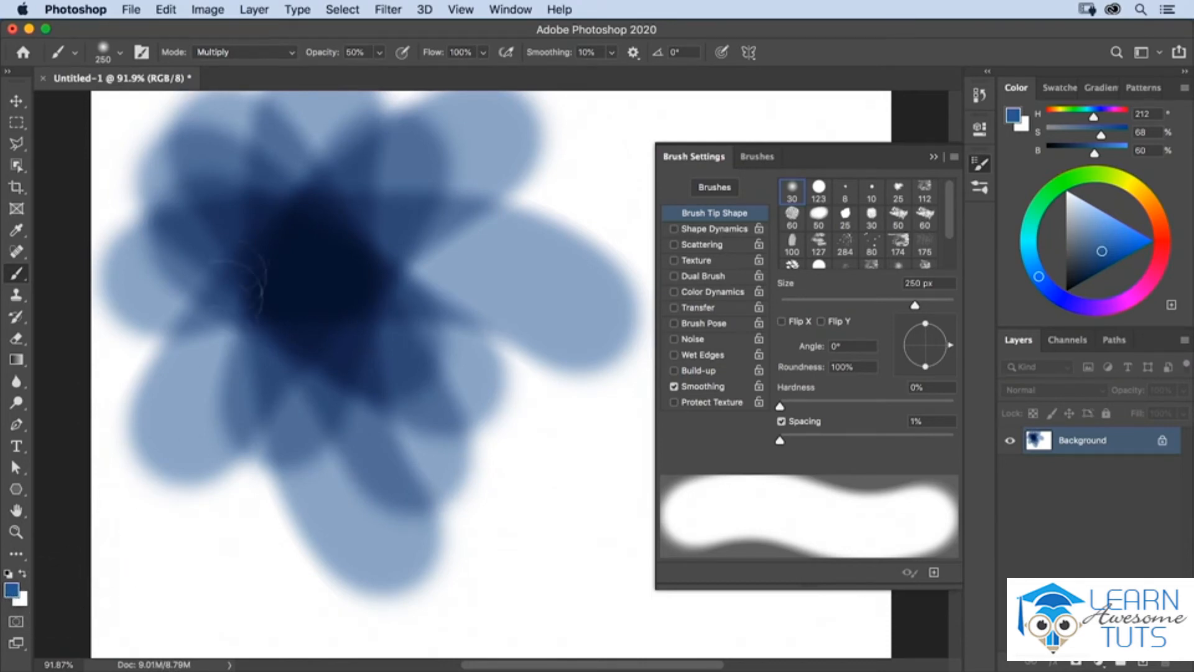
Step: Set the brush blending mode to Screen and paint several wide crossing strokes over the dark overlapping area
click(249, 53)
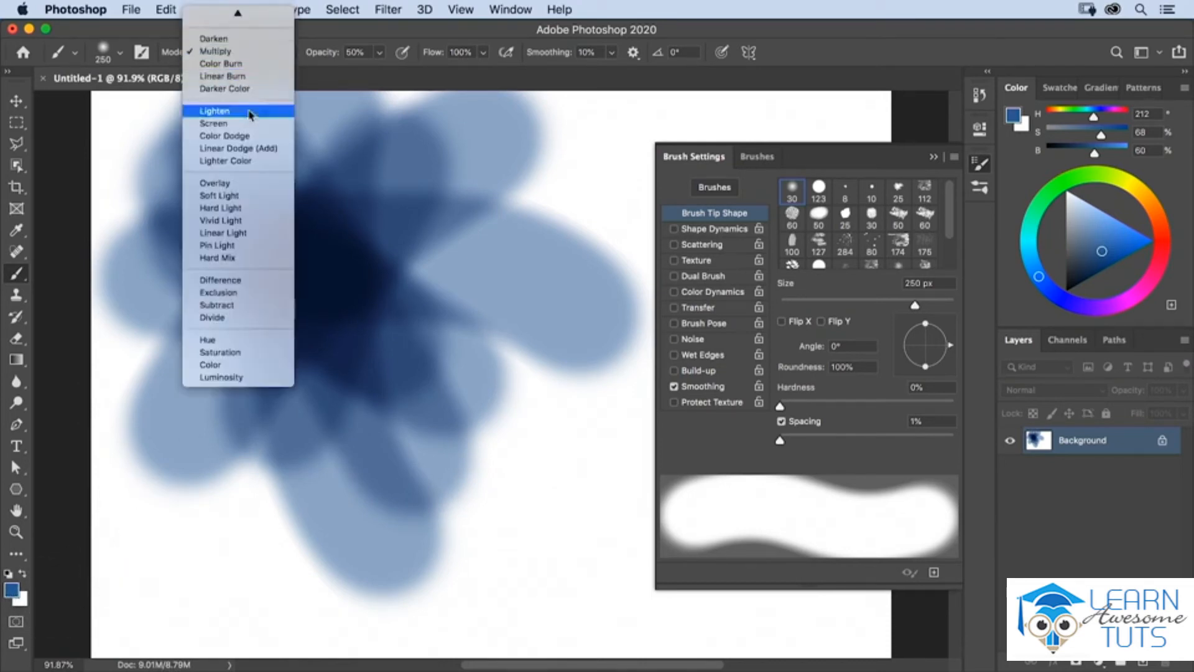
click(214, 123)
mouse_move(248, 411)
mouse_down()
mouse_move(299, 319)
mouse_move(423, 249)
mouse_up()
mouse_move(162, 162)
mouse_down()
mouse_move(330, 364)
mouse_move(453, 453)
mouse_up()
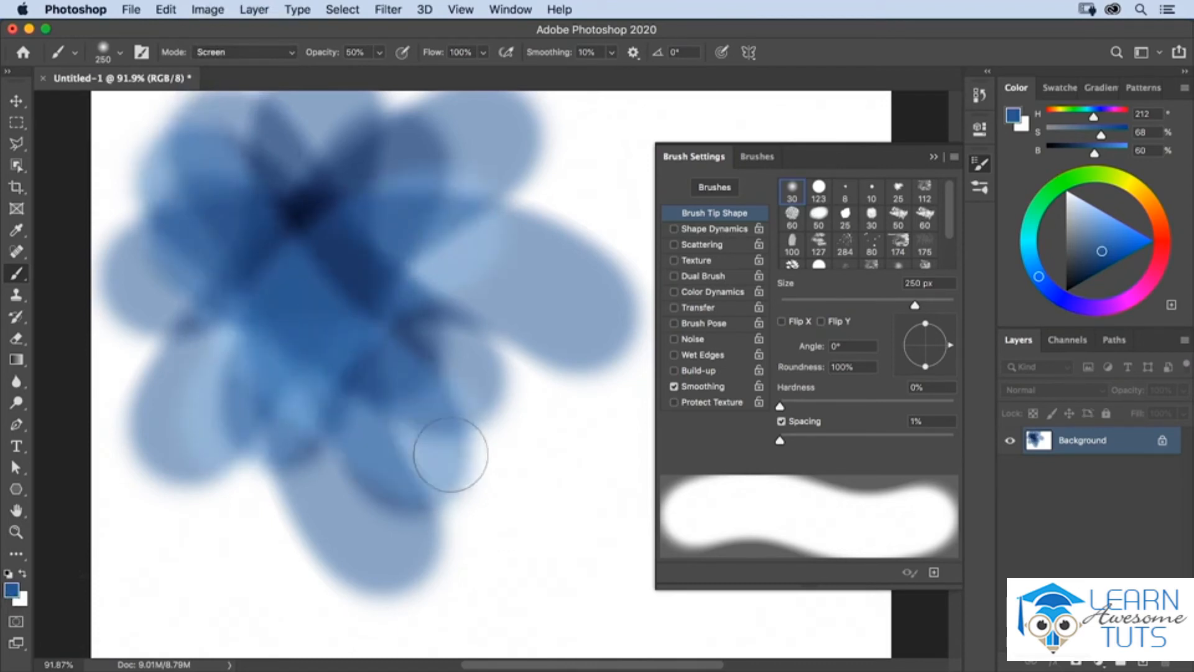
drag(317, 163, 303, 497)
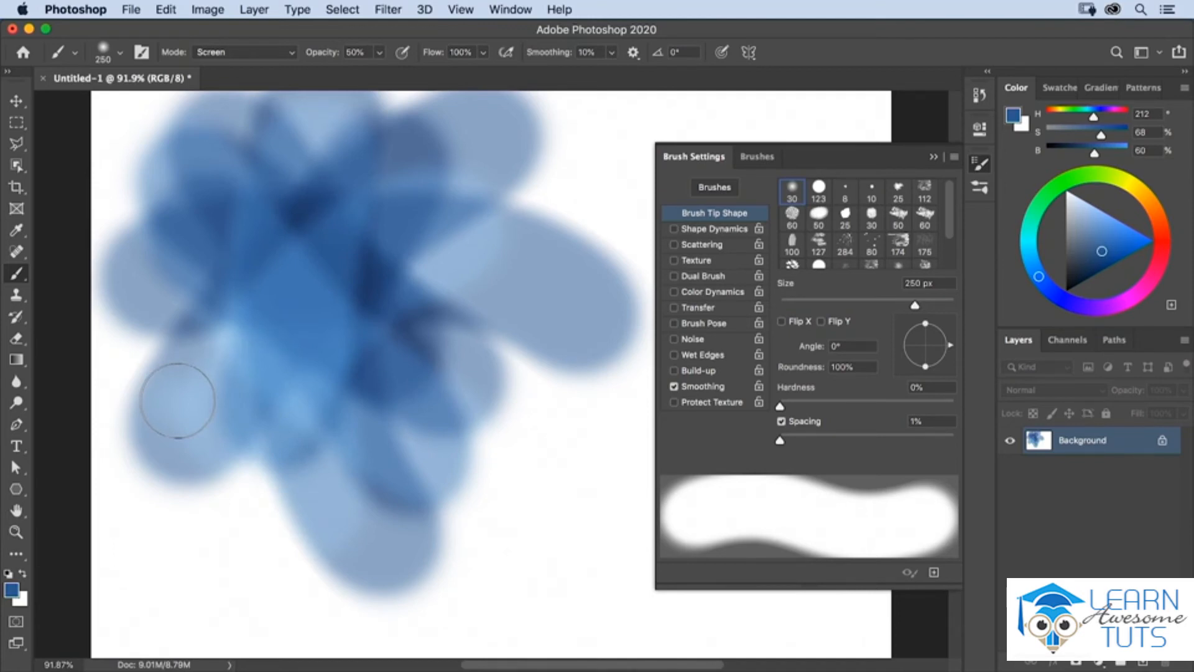
drag(178, 401, 278, 464)
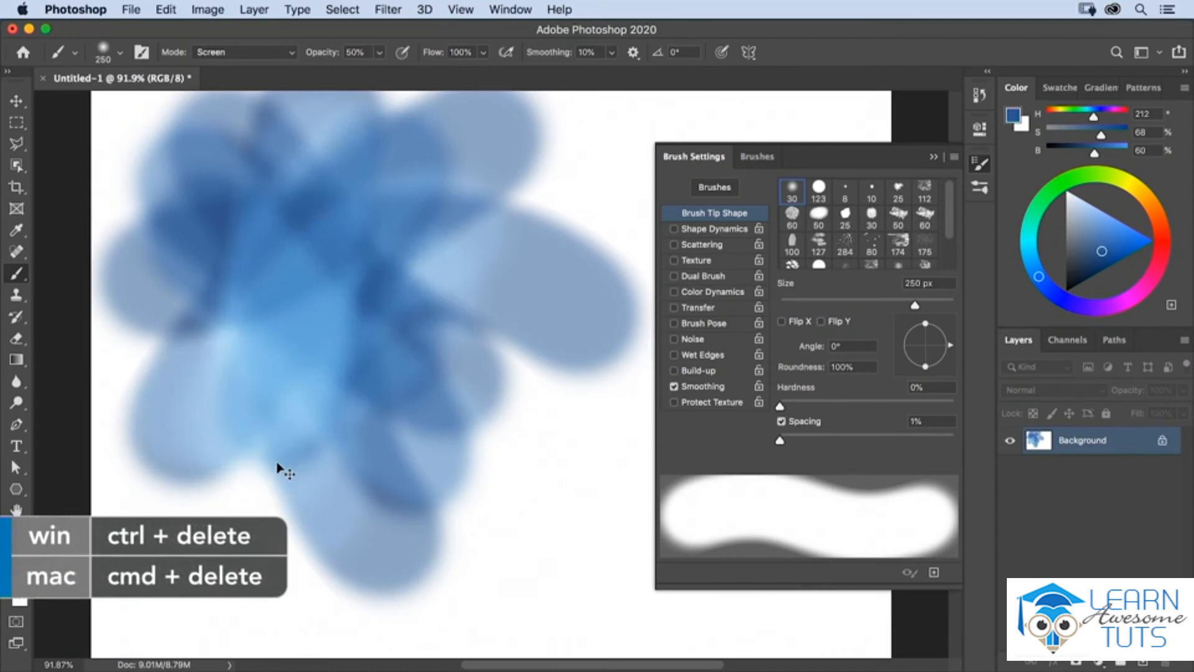
Step: Fill the canvas with white and reset the brush to Normal blending mode at 100% opacity
key(super+BackSpace)
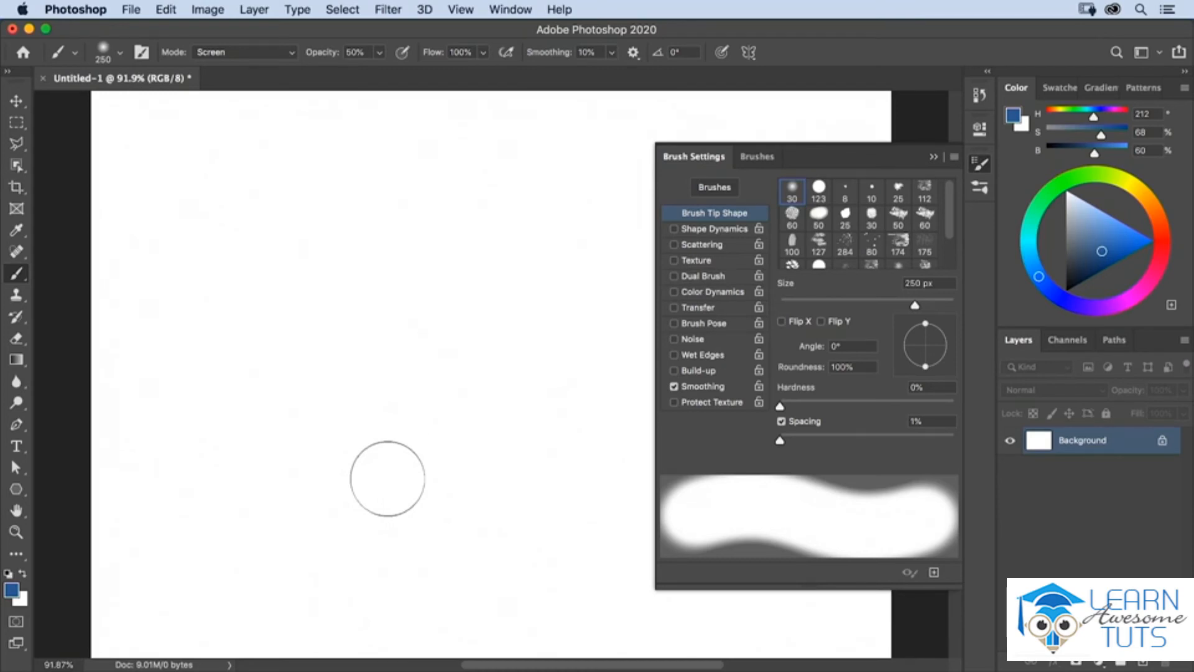
click(267, 53)
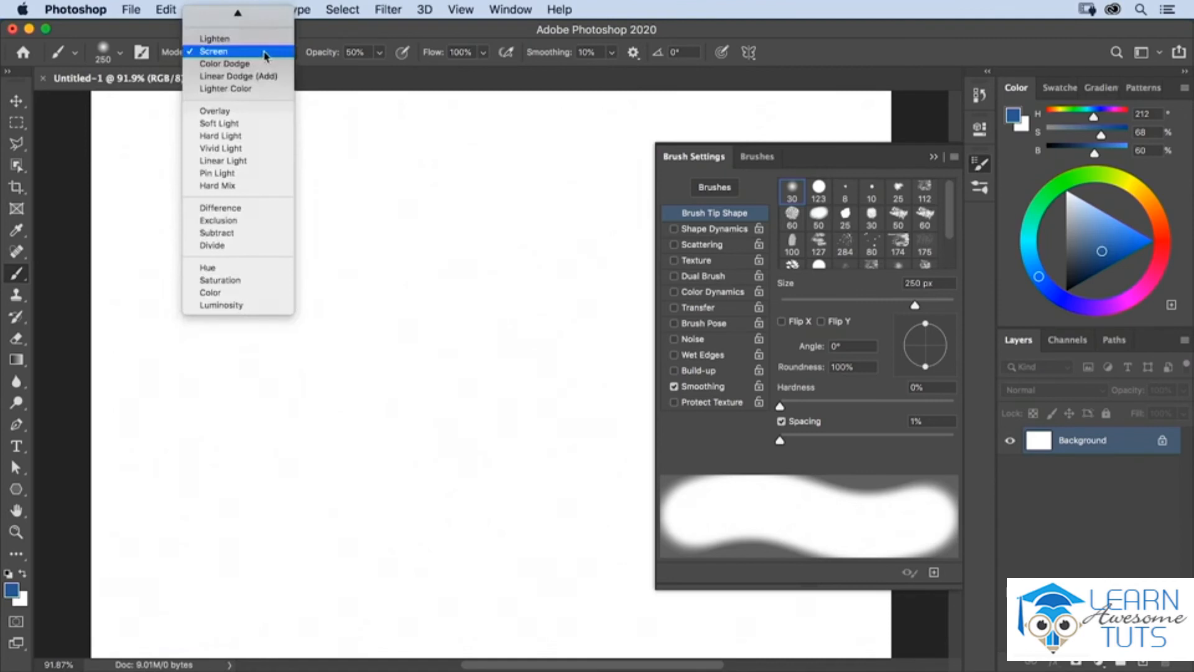
click(272, 17)
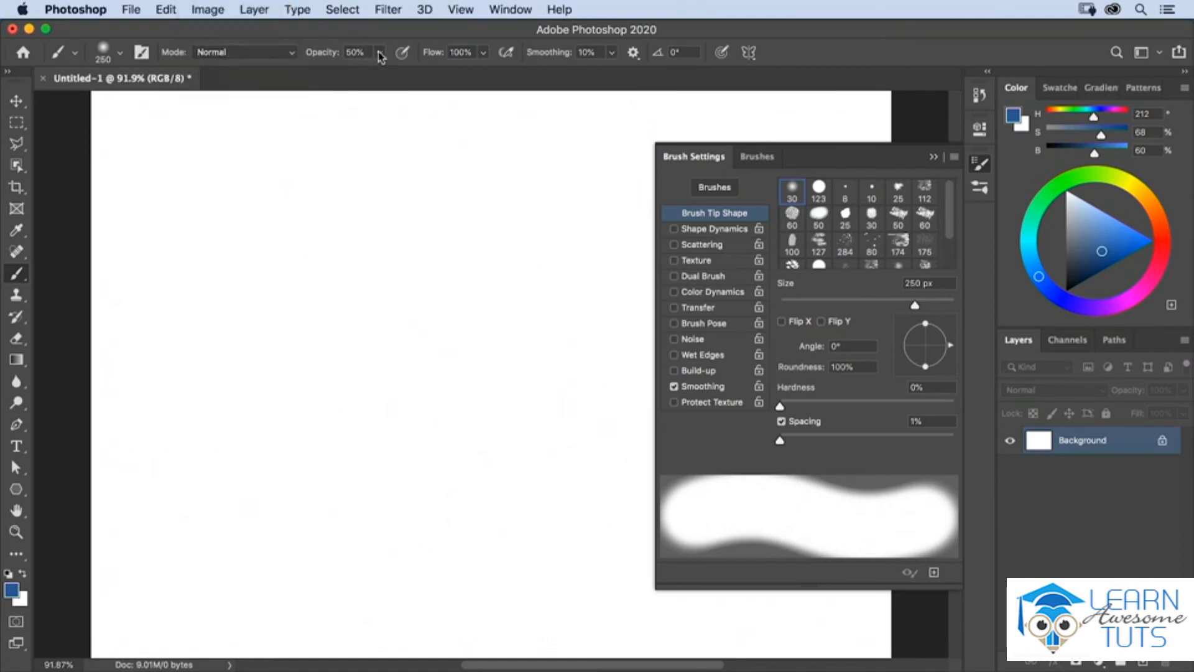
click(379, 52)
mouse_move(379, 73)
mouse_down()
mouse_move(452, 75)
mouse_move(430, 75)
mouse_up()
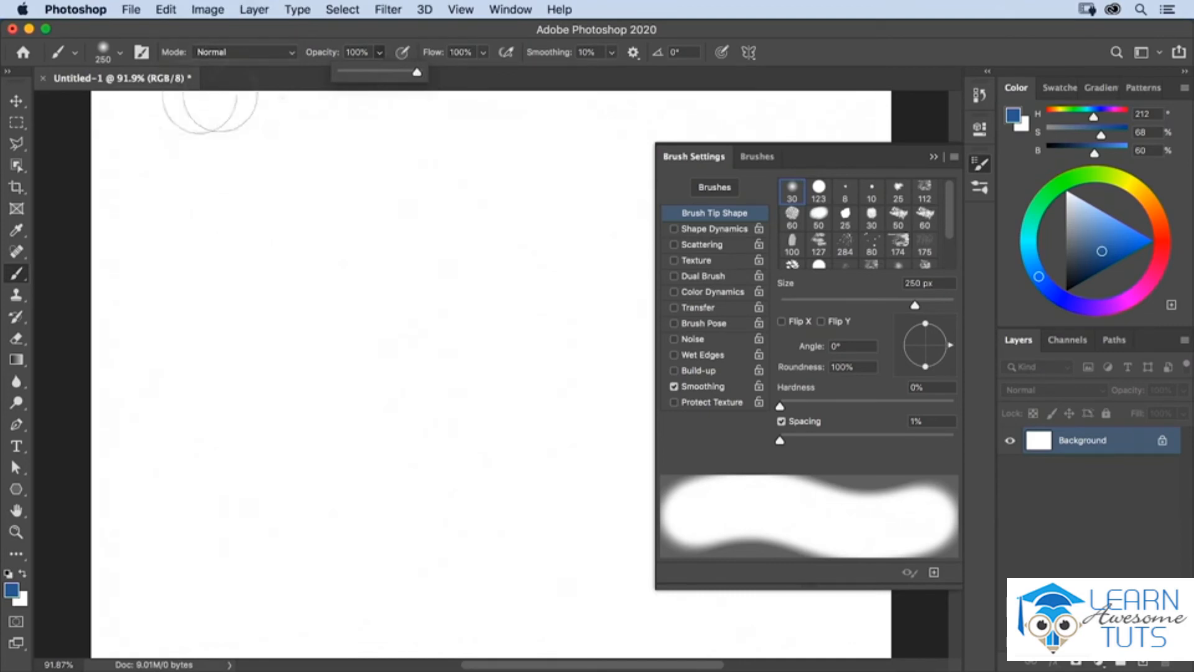
Step: Choose the Soft Round Pressure Size preset from an enlarged brush picker and paint a wavy U-shaped stroke of varying width on the canvas's left side
click(120, 58)
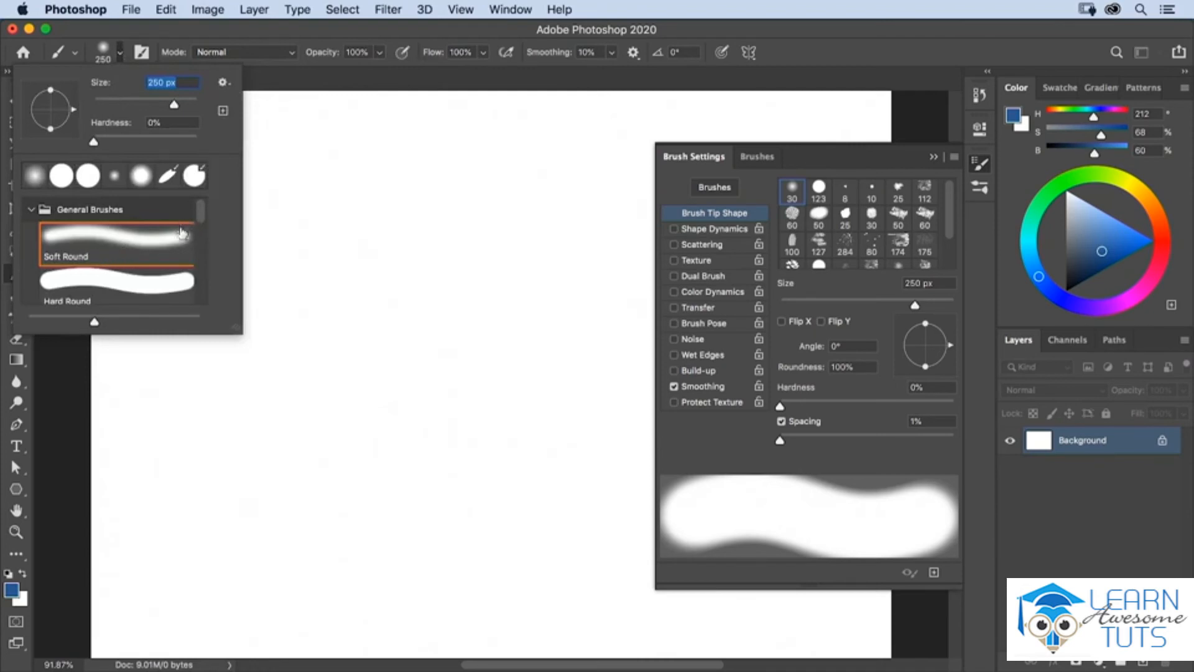
mouse_move(241, 331)
mouse_down()
mouse_move(352, 357)
mouse_move(396, 389)
mouse_move(469, 387)
mouse_move(444, 386)
mouse_up()
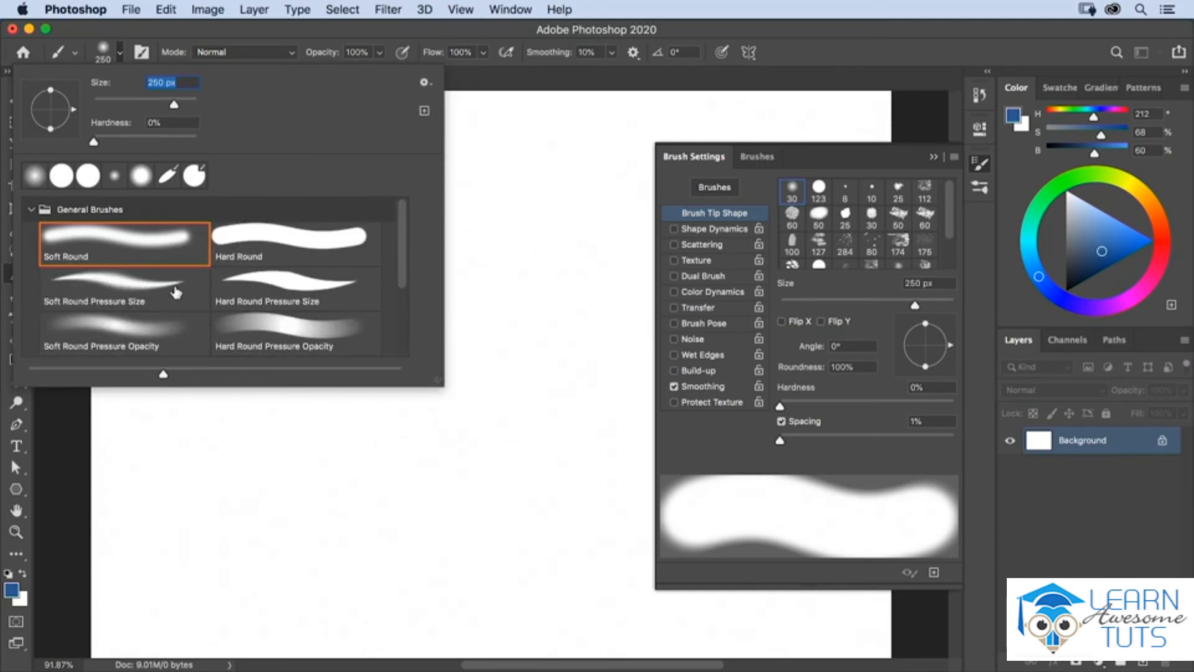
click(120, 293)
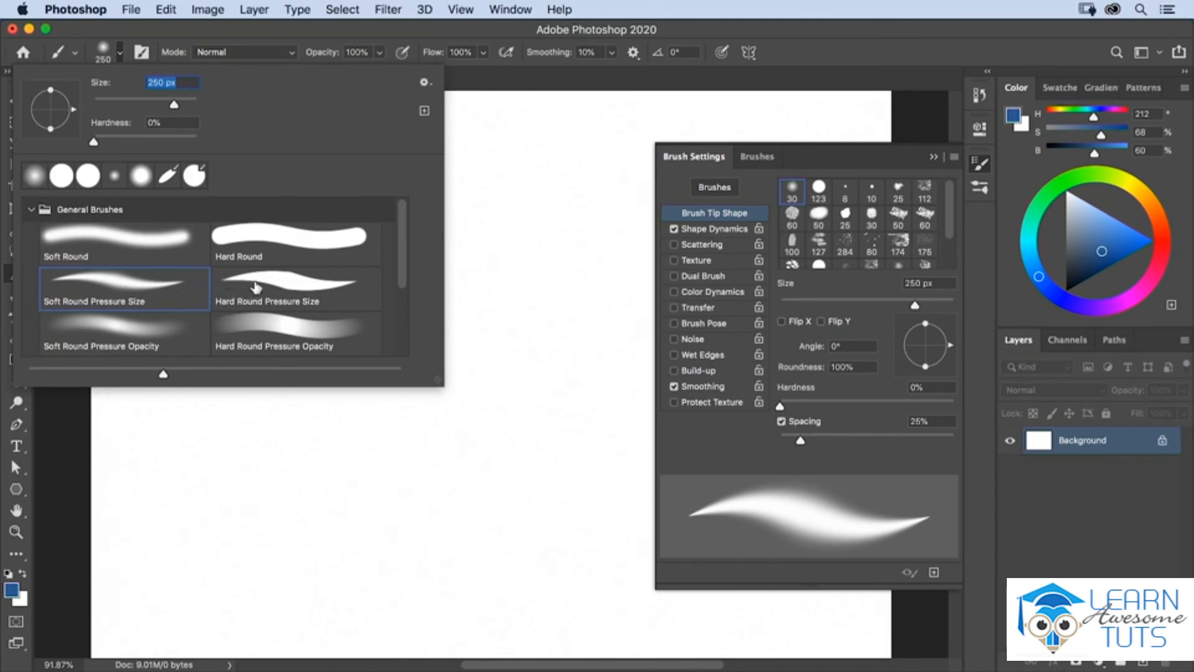
key(Return)
mouse_move(239, 215)
mouse_down()
mouse_move(216, 300)
mouse_move(192, 326)
mouse_move(189, 349)
mouse_move(236, 370)
mouse_move(196, 463)
mouse_move(222, 492)
mouse_move(285, 496)
mouse_move(301, 487)
mouse_move(327, 377)
mouse_move(324, 361)
mouse_move(297, 353)
mouse_move(292, 324)
mouse_move(321, 276)
mouse_move(296, 245)
mouse_move(296, 173)
mouse_up()
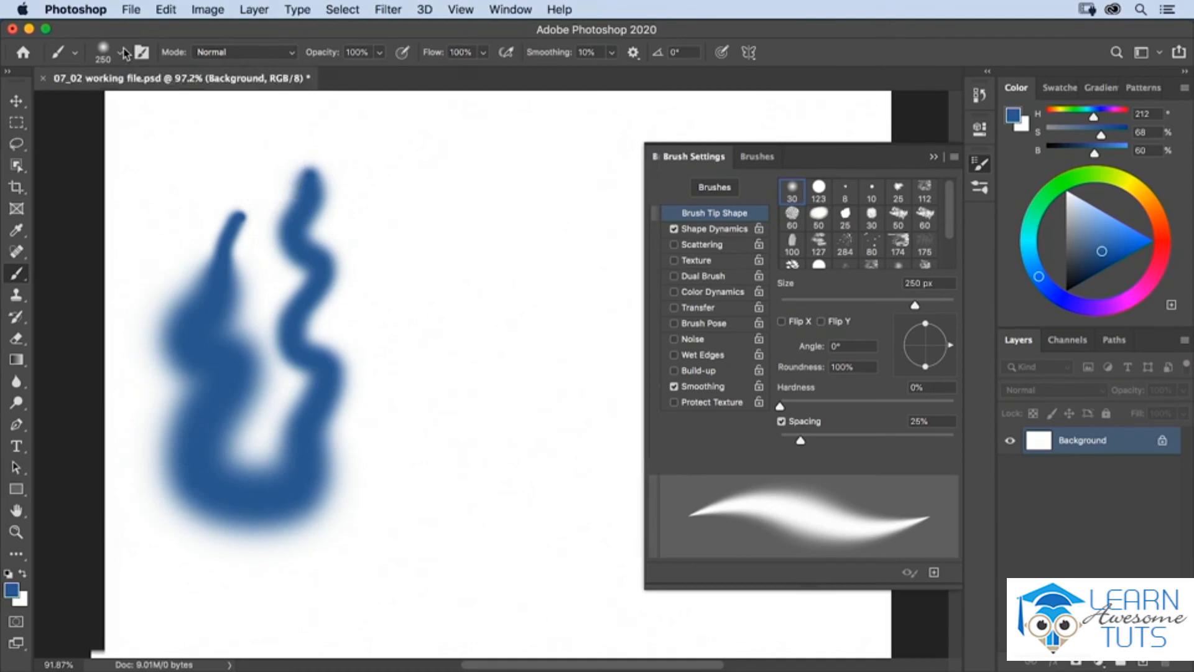
Step: Choose the Soft Round Pressure Opacity preset and paint a vertical stroke beside the U shape, going from faint at its upper end to solid
click(120, 52)
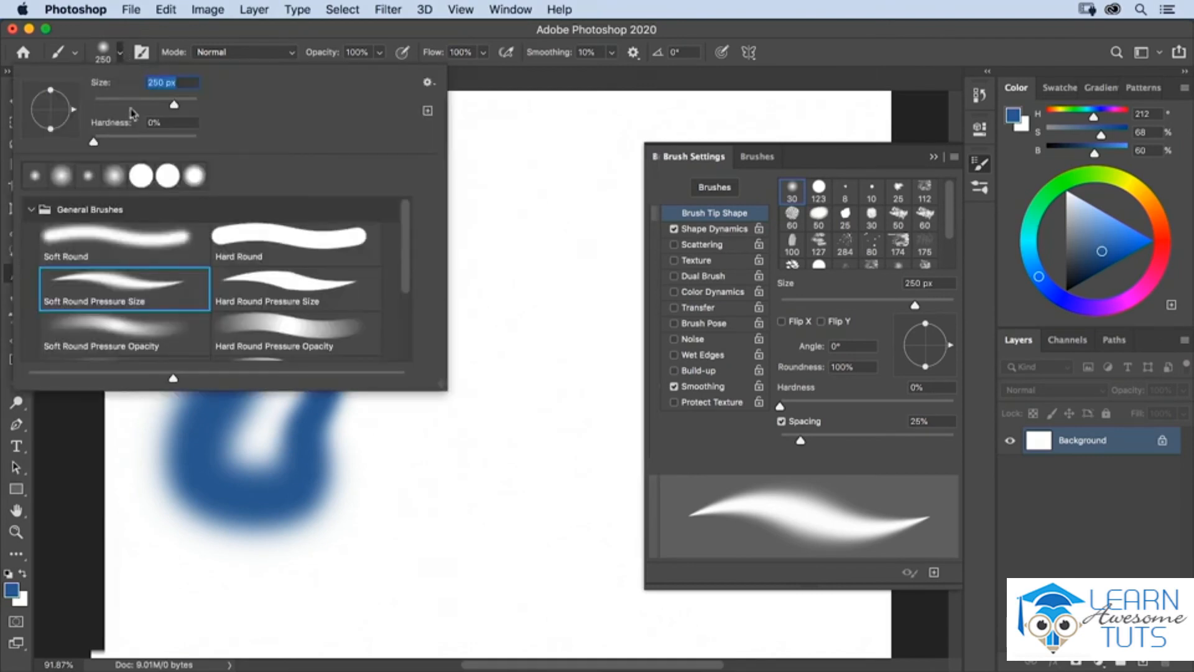
click(174, 340)
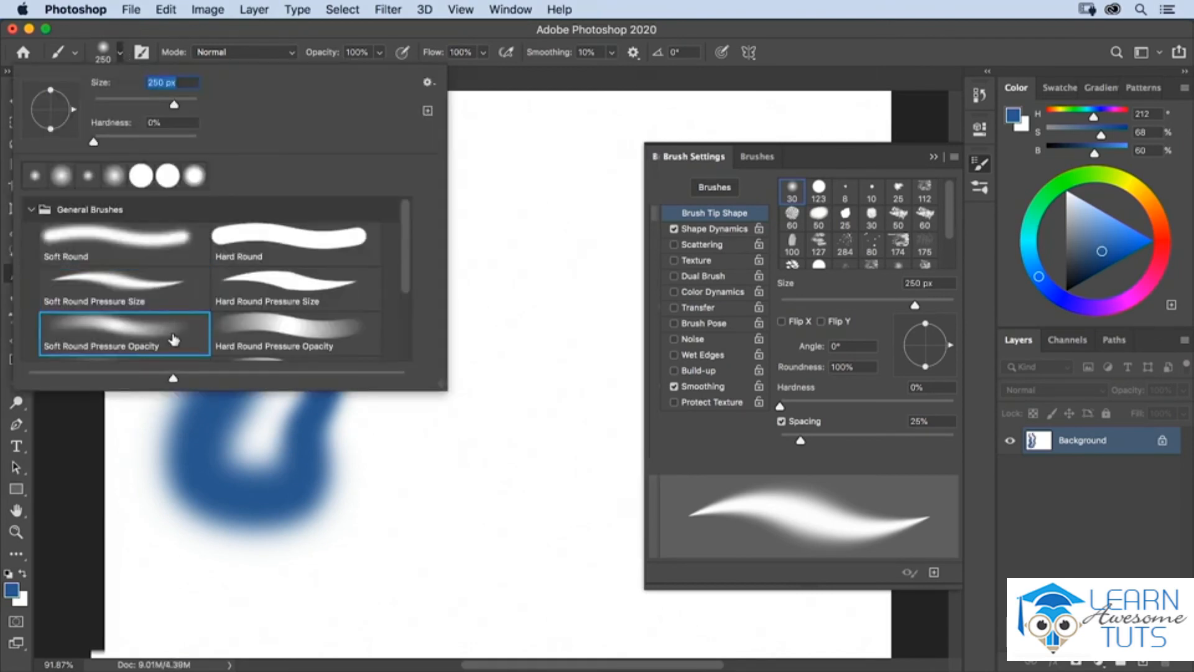
click(107, 53)
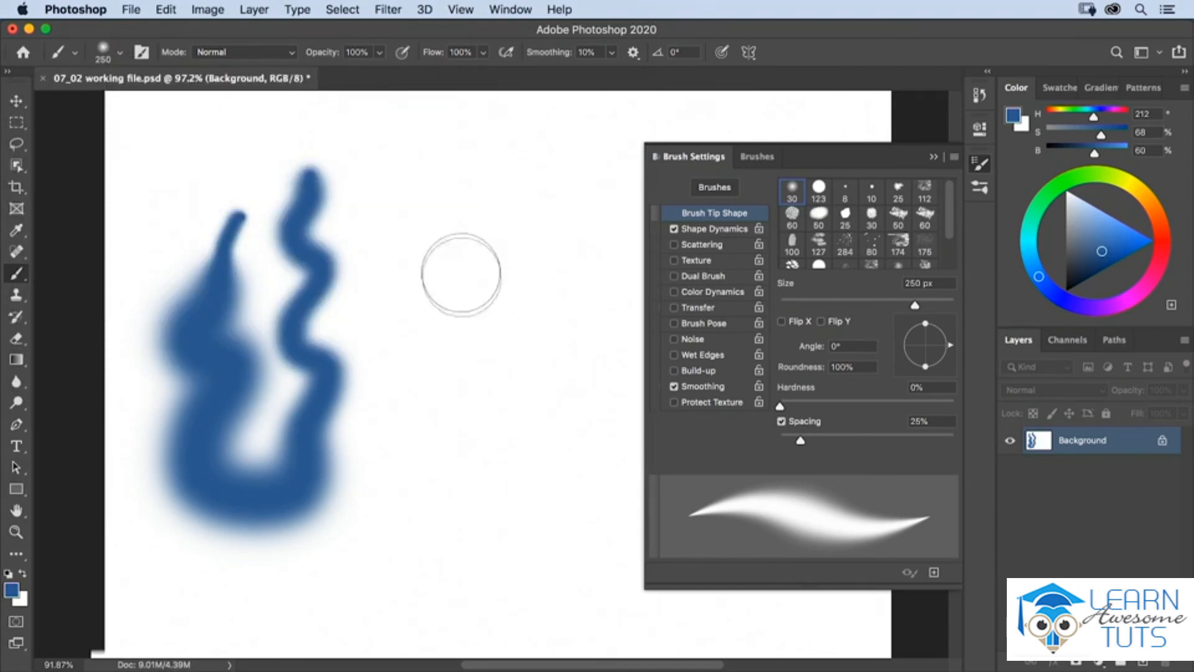
mouse_move(440, 198)
mouse_down()
mouse_move(426, 233)
mouse_move(446, 323)
mouse_move(429, 351)
mouse_move(451, 427)
mouse_move(424, 455)
mouse_move(442, 493)
mouse_move(429, 514)
mouse_up()
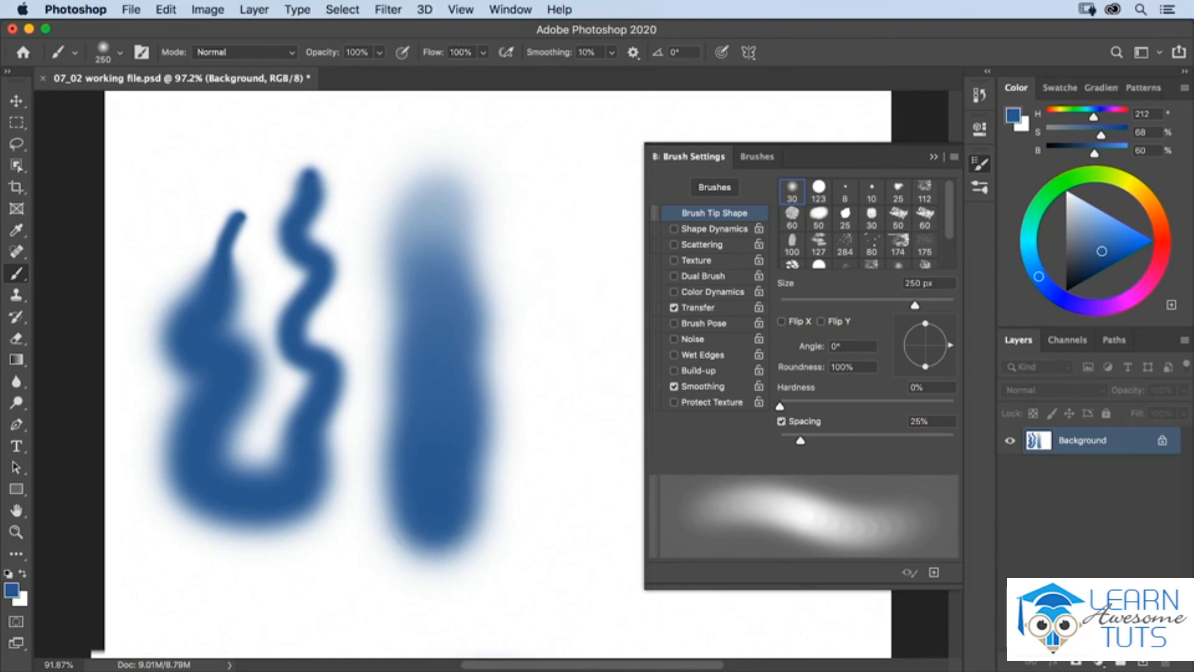
Step: Hide the brush settings, let pen pressure always control size, and paint a wavy U-shaped stroke of growing width on the canvas's right side
click(757, 157)
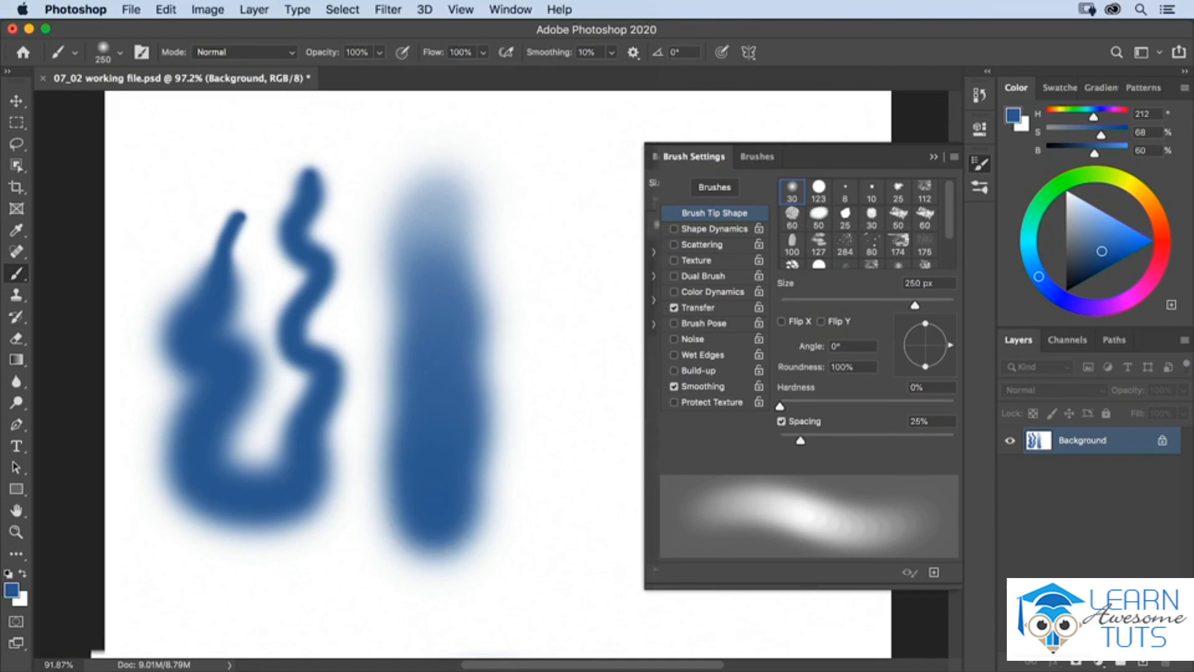
click(694, 157)
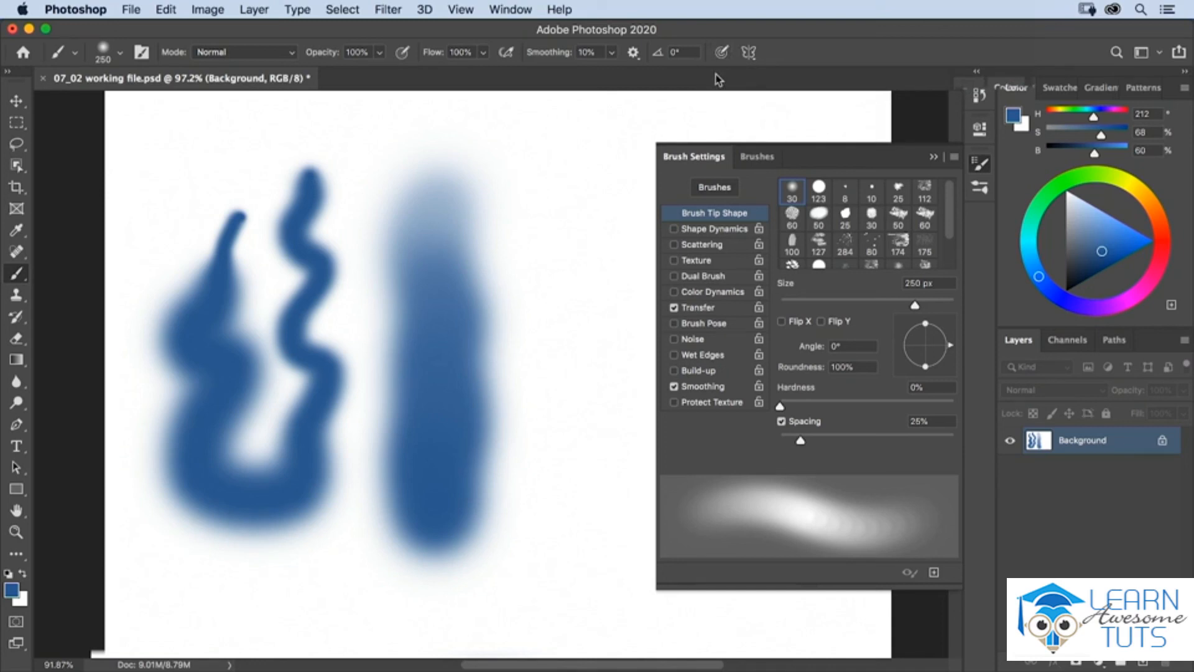
key(F5)
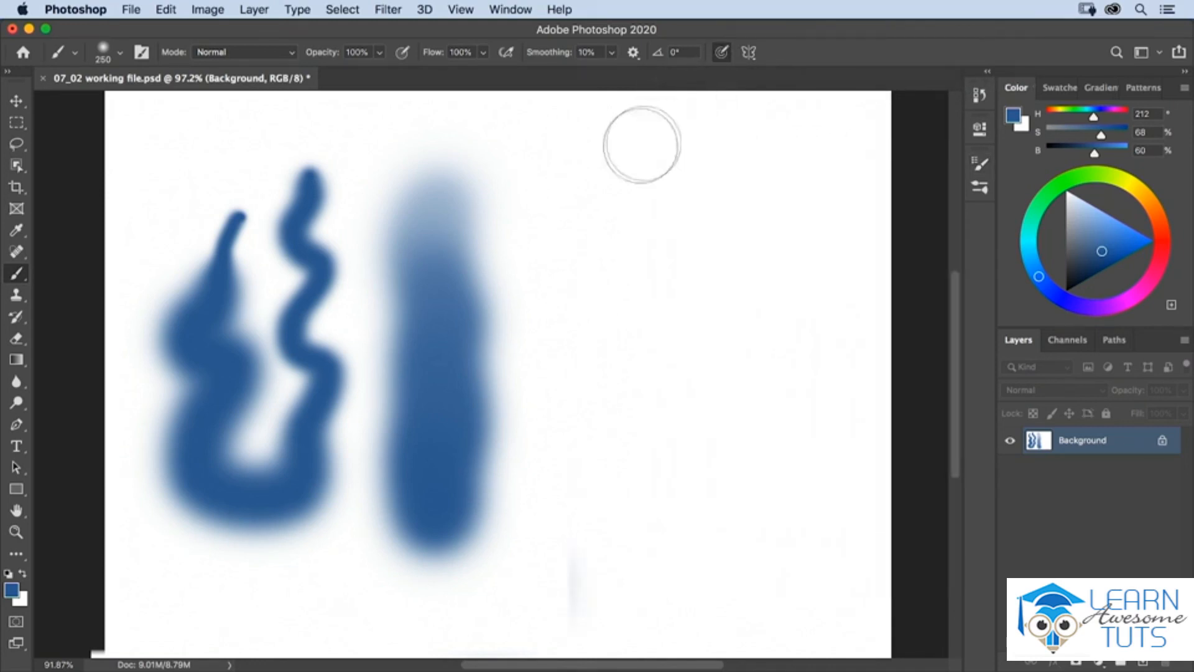
click(604, 149)
mouse_move(610, 151)
mouse_down()
mouse_move(606, 187)
mouse_move(628, 224)
mouse_move(608, 284)
mouse_move(640, 331)
mouse_move(604, 403)
mouse_move(639, 423)
mouse_move(644, 449)
mouse_move(609, 528)
mouse_move(648, 565)
mouse_move(711, 535)
mouse_move(772, 586)
mouse_move(814, 569)
mouse_move(825, 535)
mouse_move(791, 508)
mouse_move(782, 480)
mouse_move(837, 413)
mouse_move(830, 392)
mouse_move(759, 341)
mouse_move(757, 322)
mouse_move(814, 289)
mouse_move(825, 245)
mouse_move(756, 118)
mouse_up()
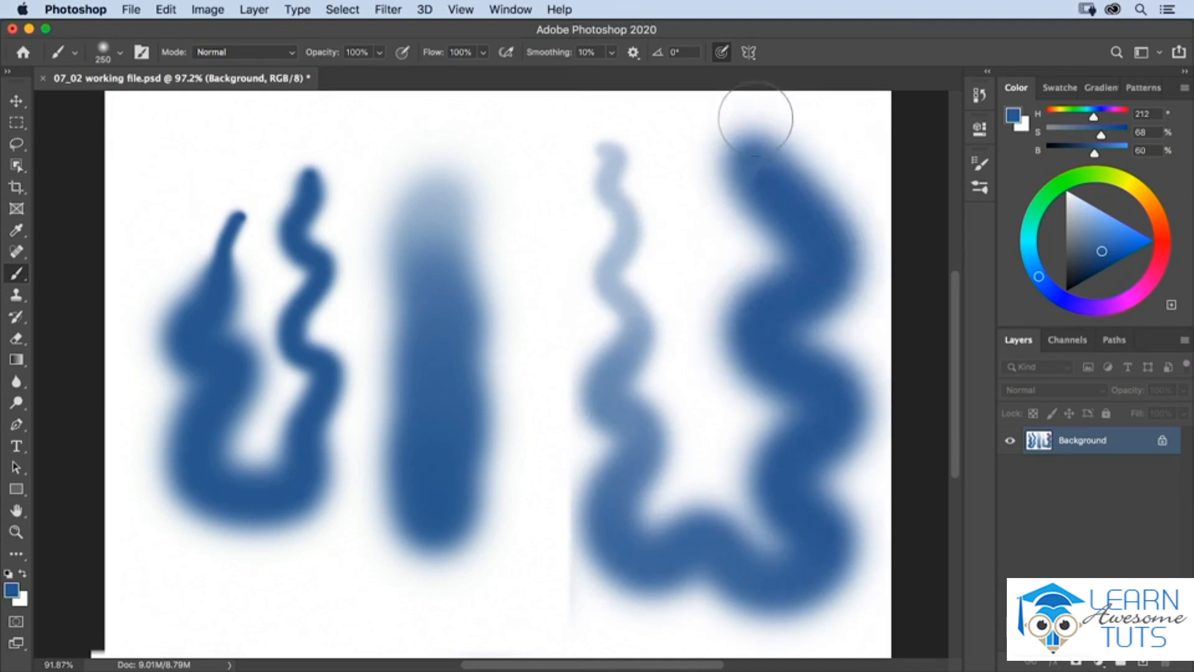